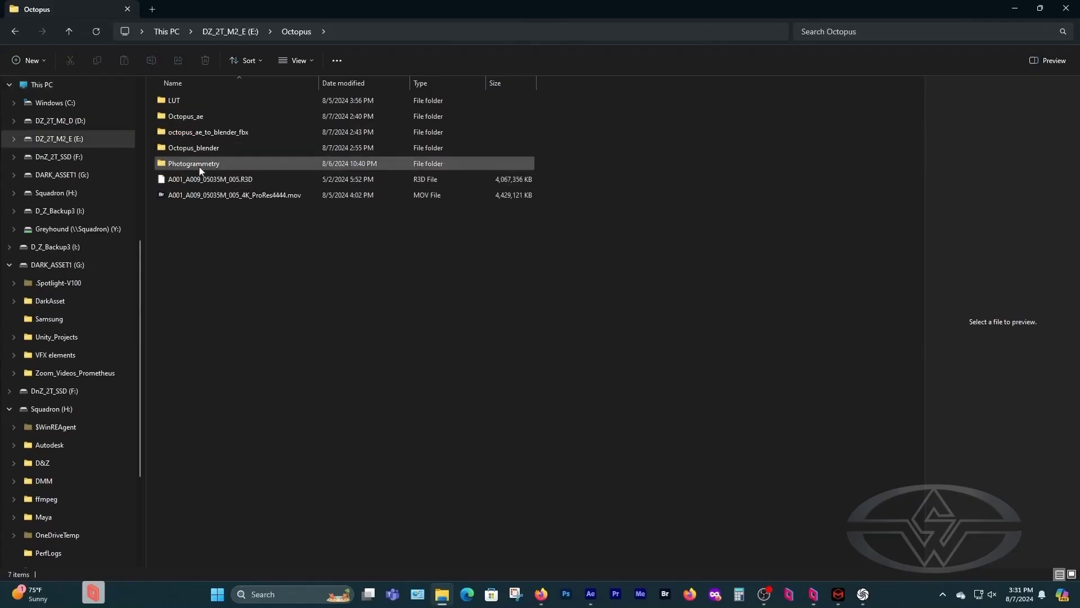
Open the Octopus > Photogrammetry > Images folder holding the 171 green-screen photos
{"action": "double_click", "coordinate": [198, 164]}
{"action": "double_click", "coordinate": [204, 115]}
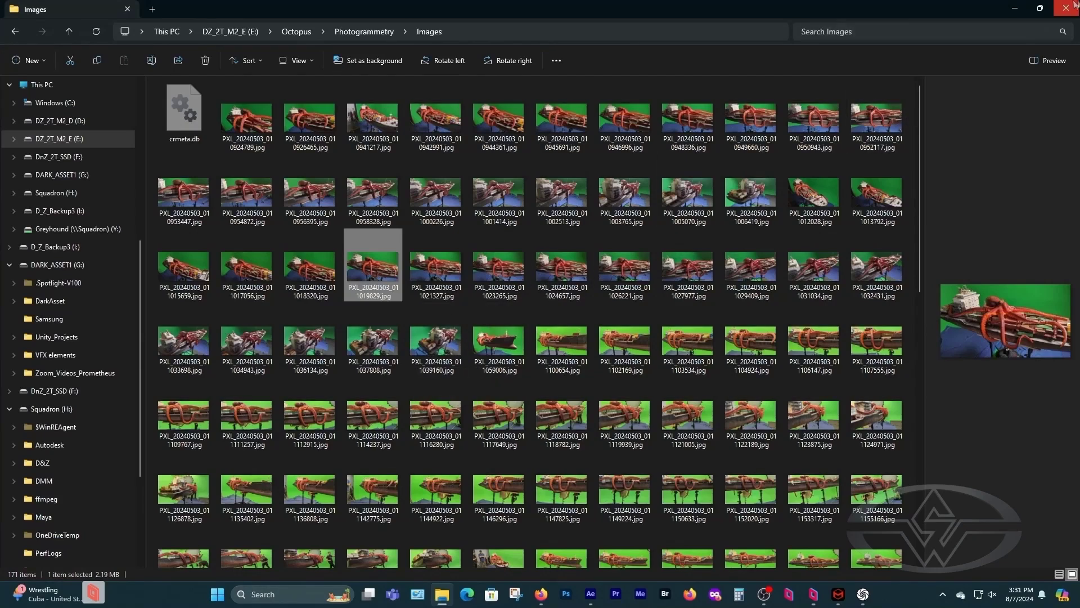
Import every photo, first through last, from the Octopus Images folder into the new project
{"action": "left_click", "coordinate": [1066, 11]}
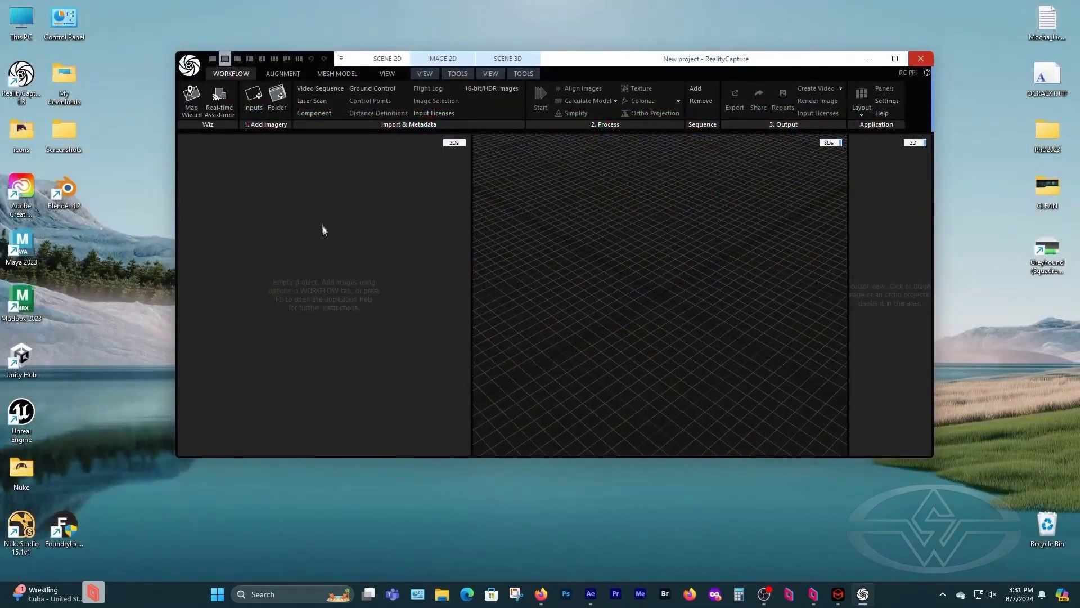
{"action": "left_click", "coordinate": [253, 99]}
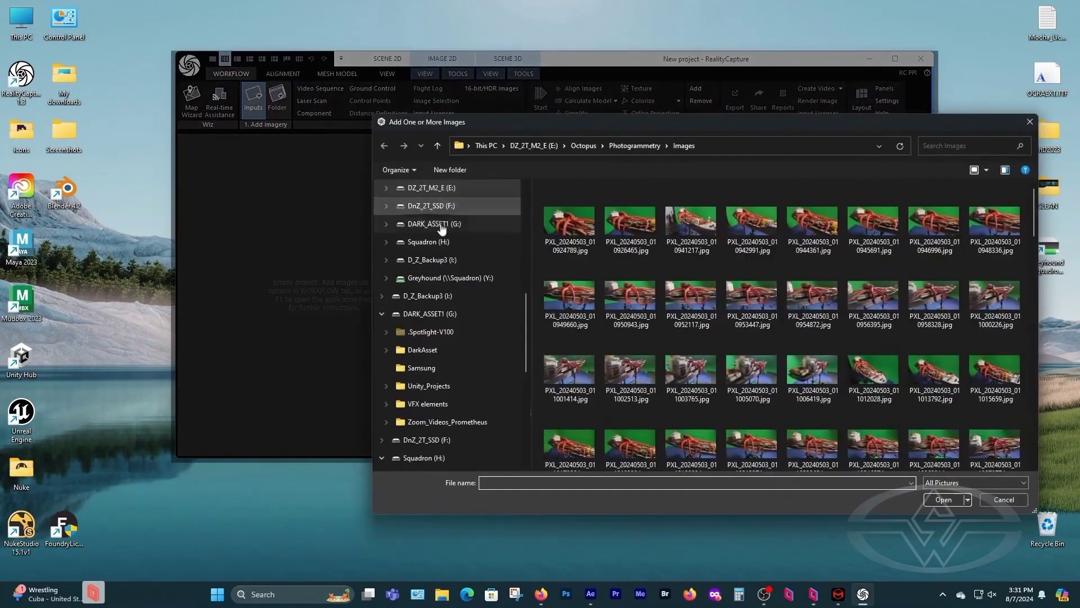
{"action": "left_click", "coordinate": [570, 222]}
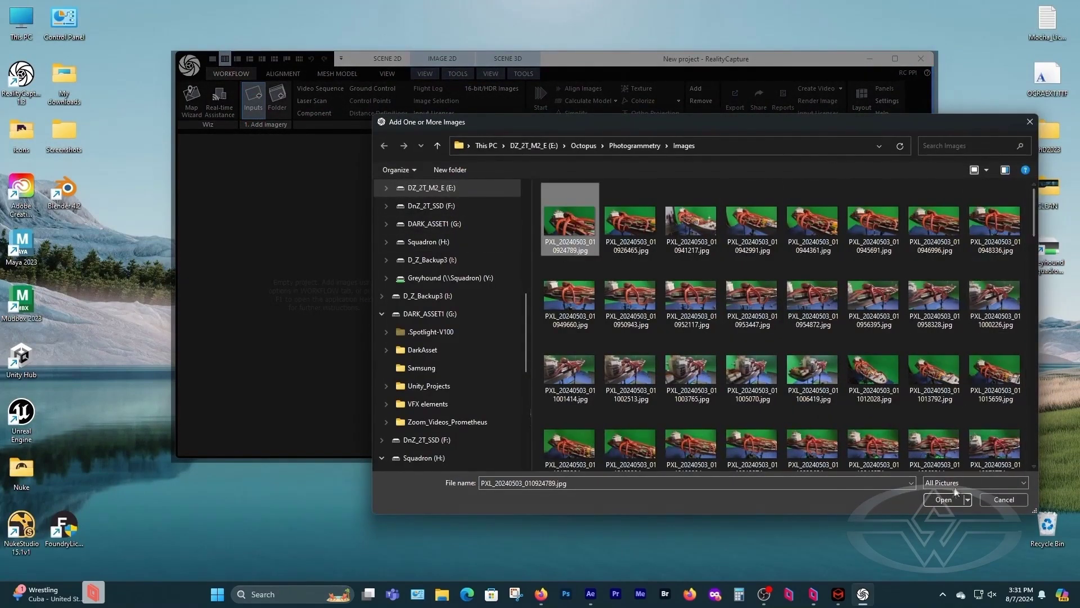
{"action": "left_click_drag", "start_coordinate": [1034, 225], "coordinate": [1024, 329]}
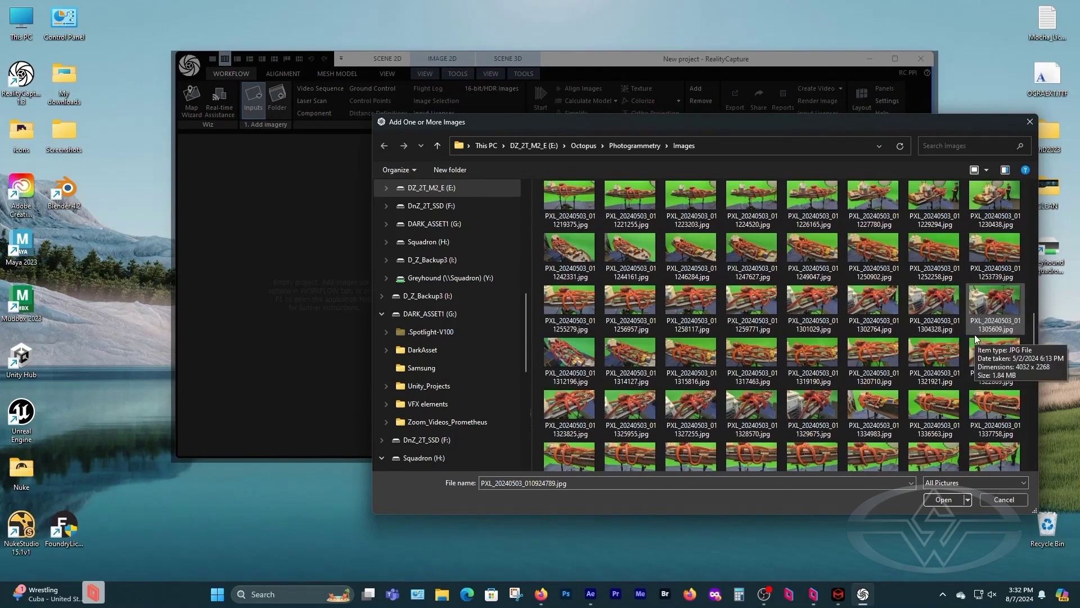
{"action": "left_click_drag", "start_coordinate": [1033, 323], "coordinate": [1045, 458]}
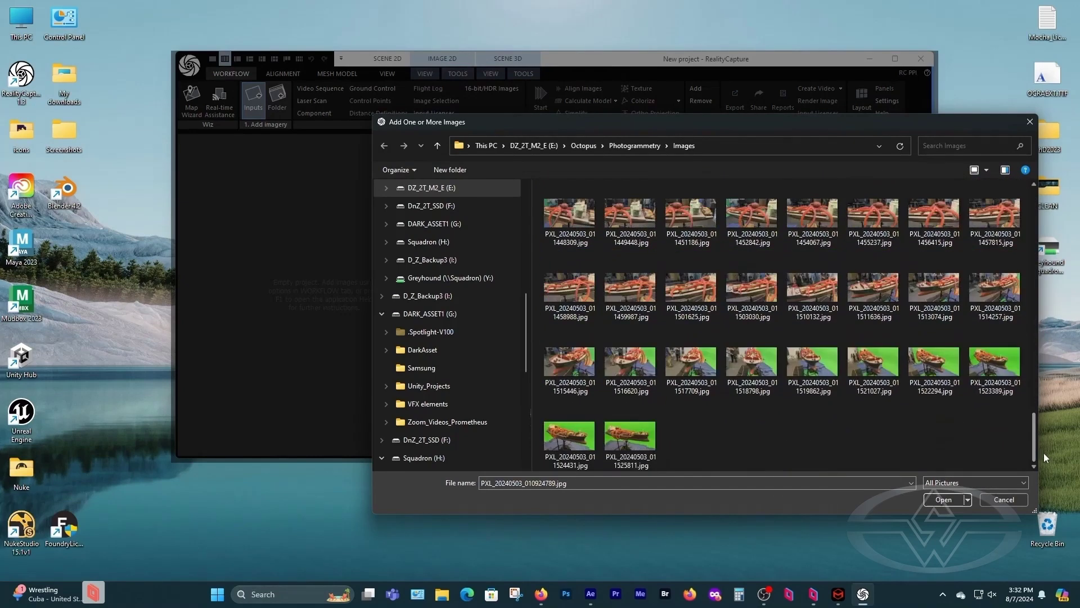
{"action": "left_click", "coordinate": [629, 440], "text": "shift"}
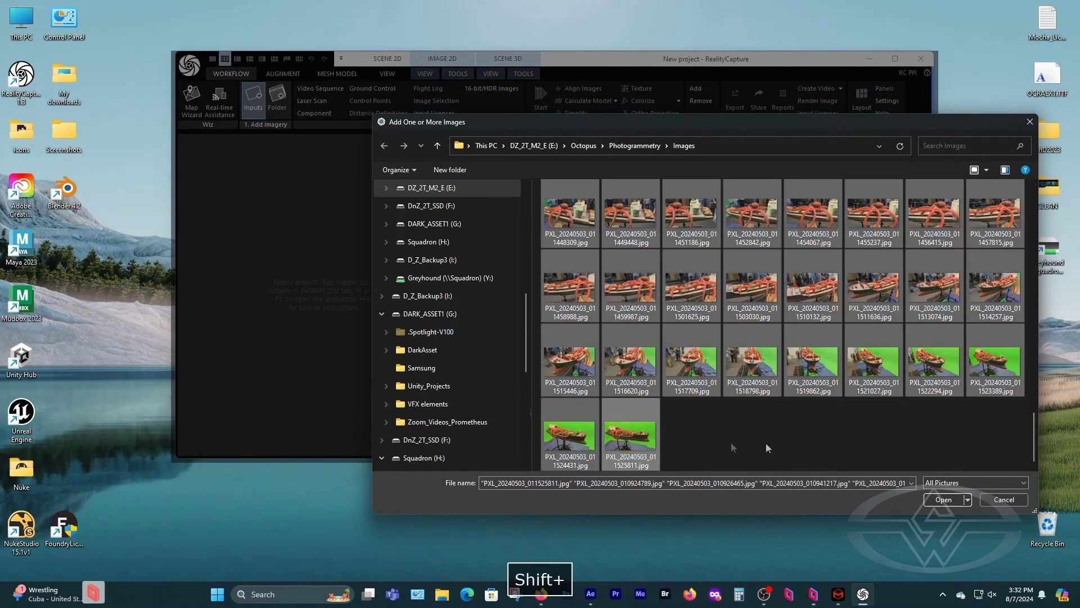
{"action": "left_click", "coordinate": [943, 499]}
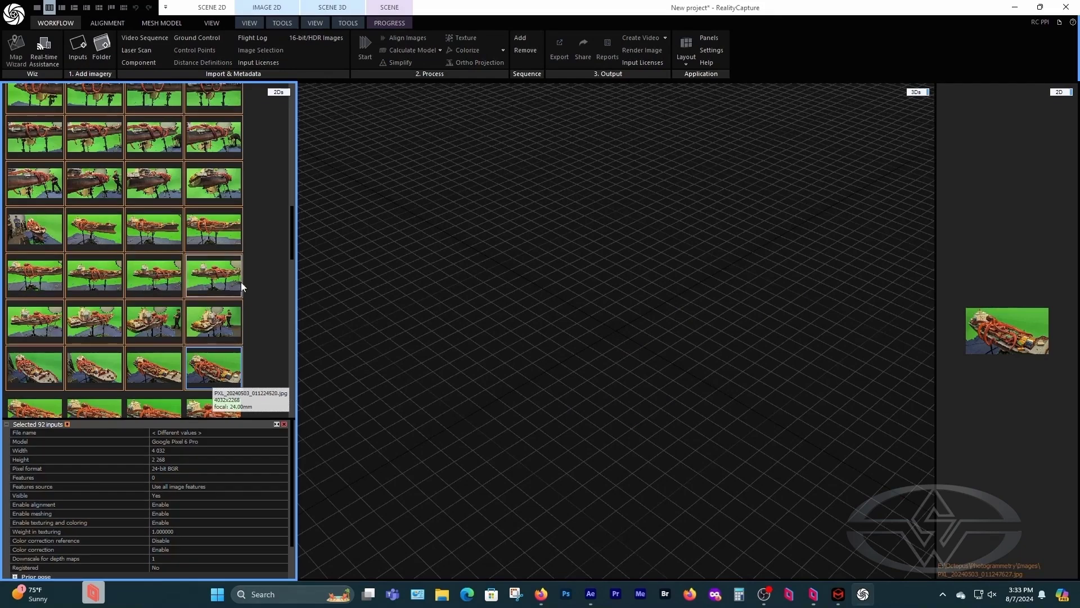
Align the imported photos and check the reconstructed ship-and-octopus scene in the 3D view
{"action": "mouse_move", "coordinate": [294, 242]}
{"action": "left_mouse_down"}
{"action": "mouse_move", "coordinate": [287, 190]}
{"action": "mouse_move", "coordinate": [292, 236]}
{"action": "left_mouse_up"}
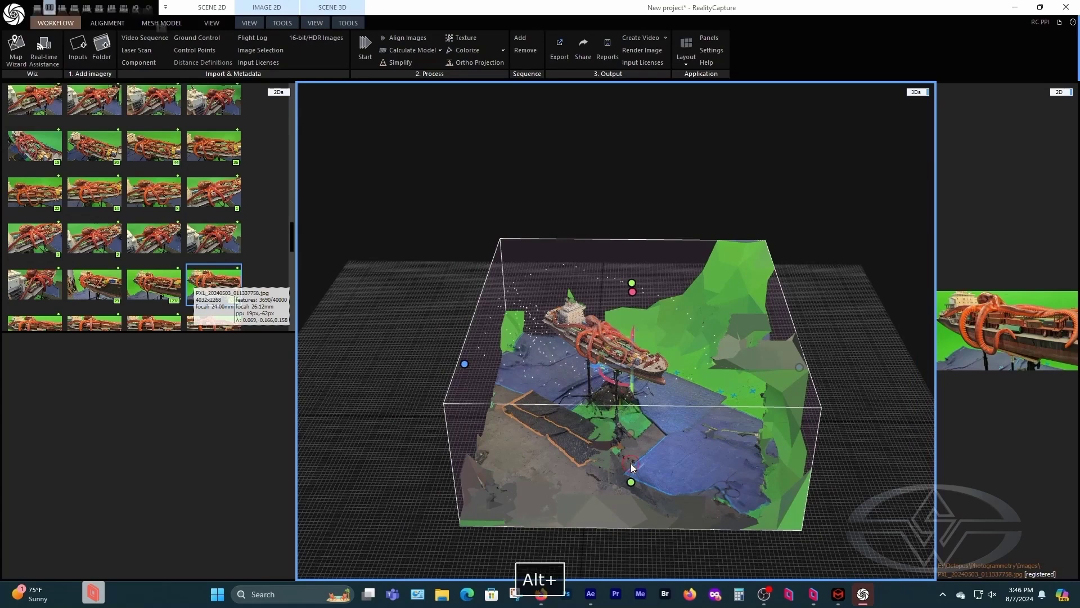
Pull the reconstruction box's left, right, top, front and bottom faces inward around the ship
{"action": "left_click_drag", "start_coordinate": [632, 468], "coordinate": [606, 456], "text": "alt"}
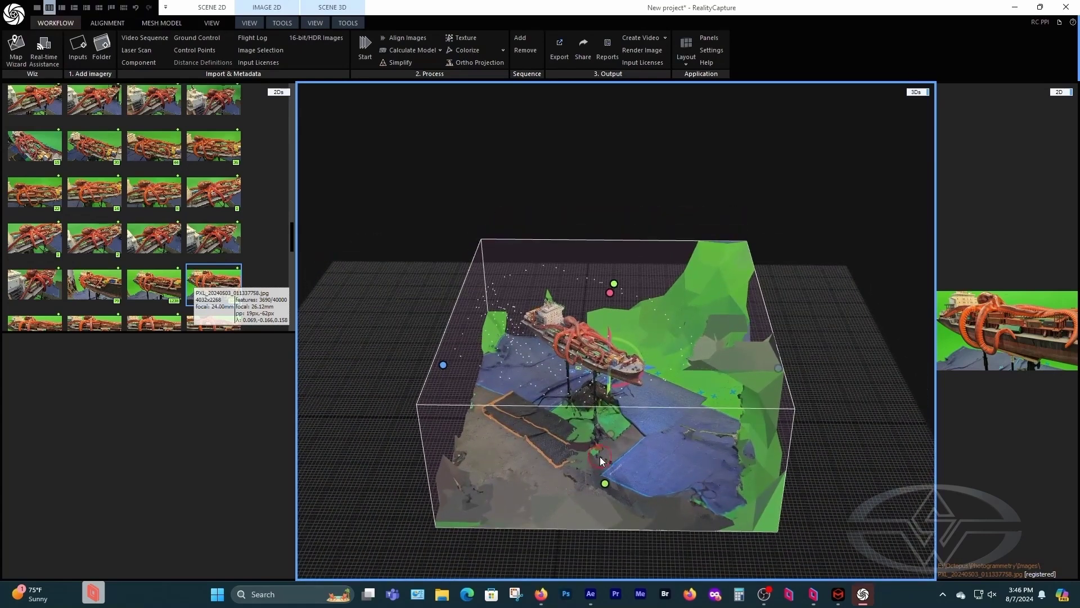
{"action": "left_click_drag", "start_coordinate": [603, 479], "coordinate": [605, 452]}
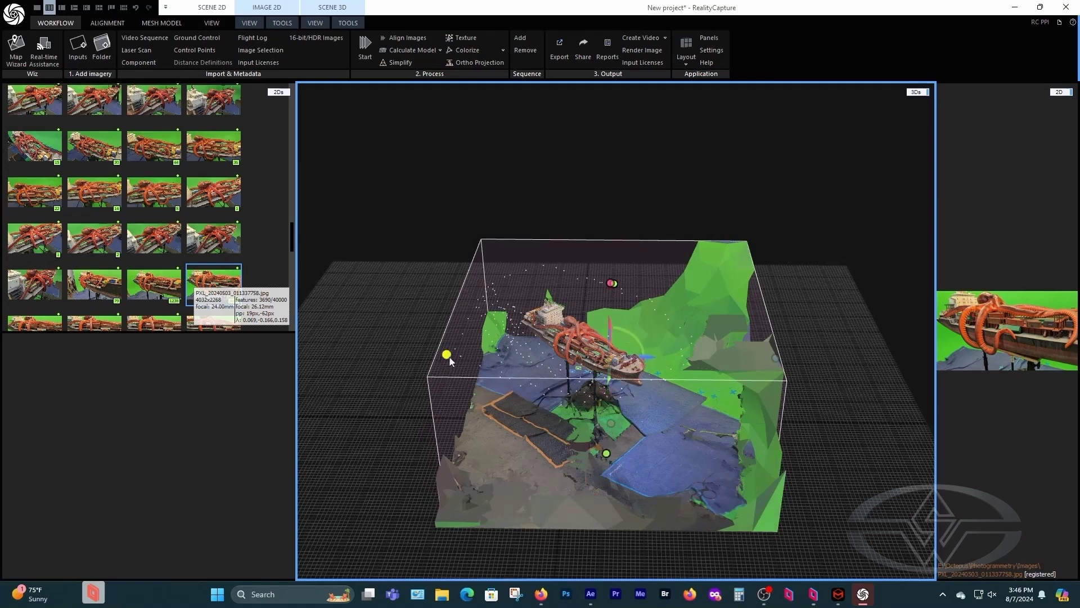
{"action": "left_click_drag", "start_coordinate": [443, 354], "coordinate": [482, 363]}
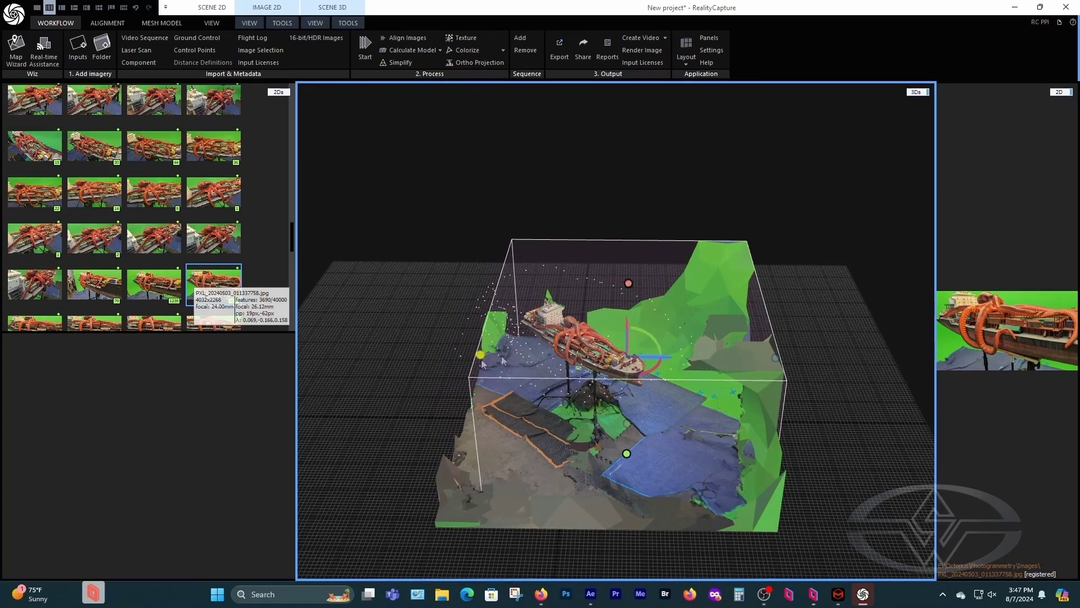
{"action": "left_click_drag", "start_coordinate": [629, 285], "coordinate": [622, 297]}
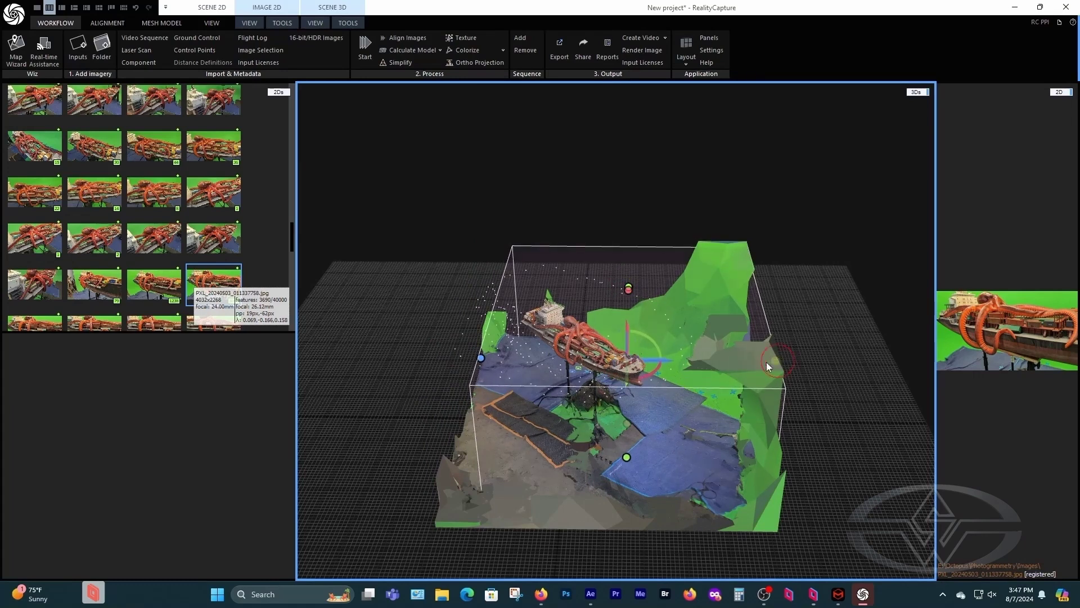
{"action": "left_click_drag", "start_coordinate": [704, 369], "coordinate": [667, 364]}
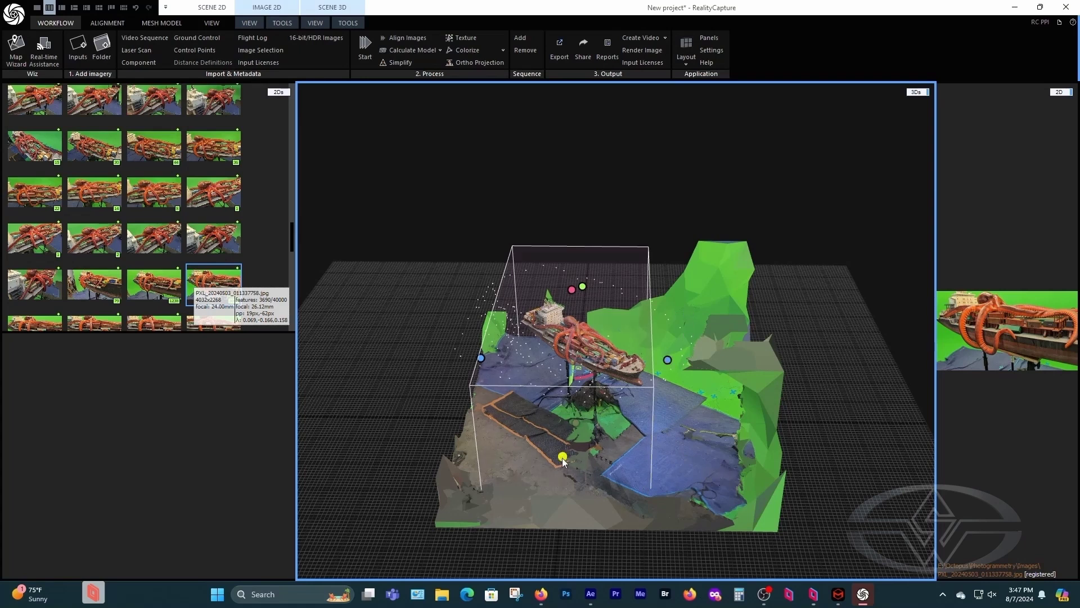
{"action": "left_click_drag", "start_coordinate": [563, 450], "coordinate": [567, 407]}
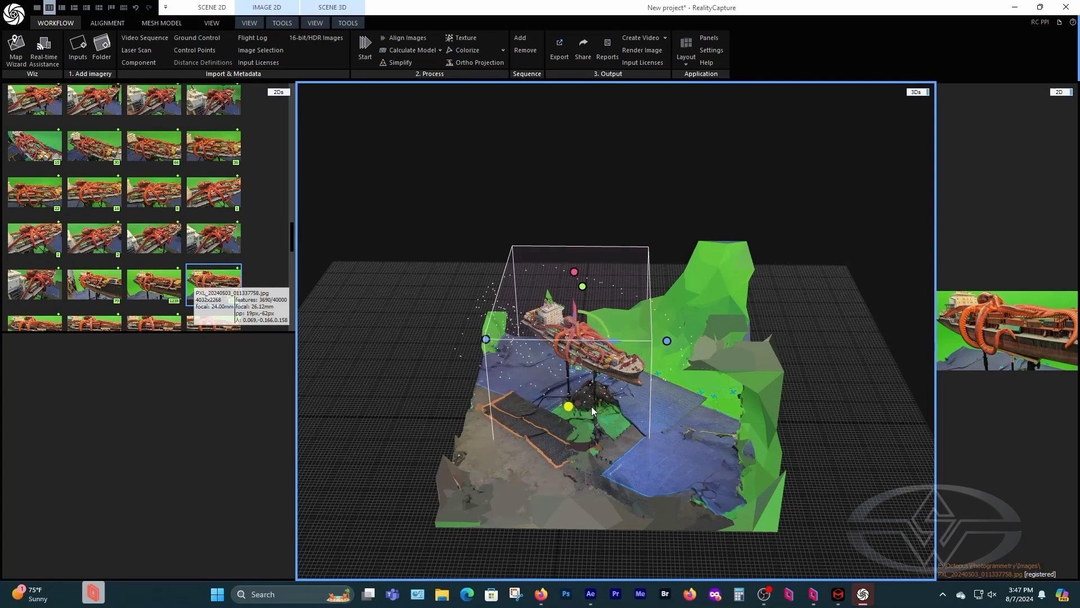
{"action": "key", "text": "alt"}
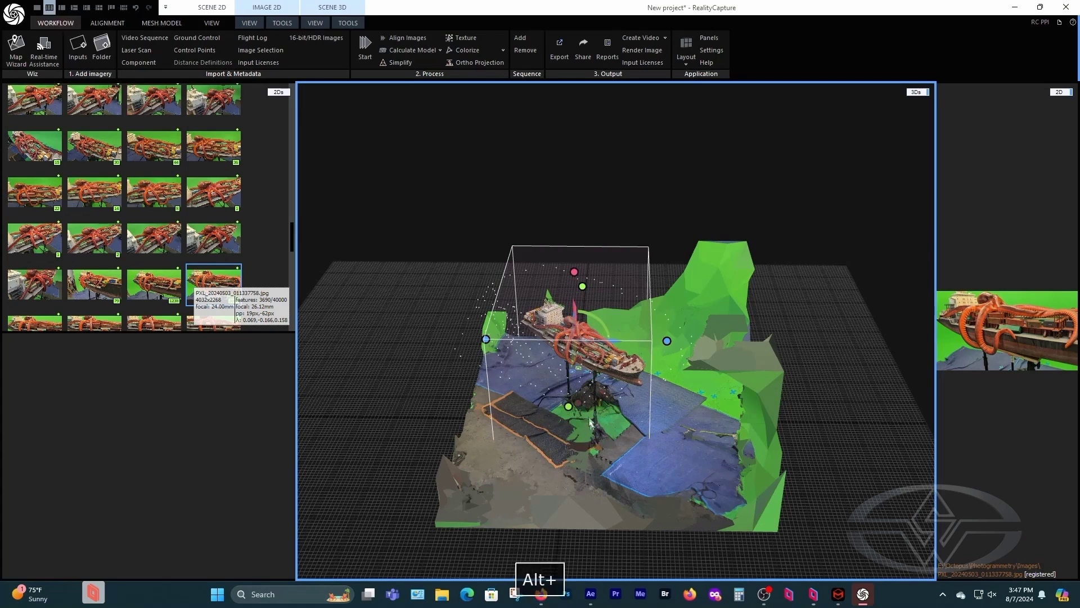
{"action": "left_click_drag", "start_coordinate": [589, 417], "coordinate": [594, 392]}
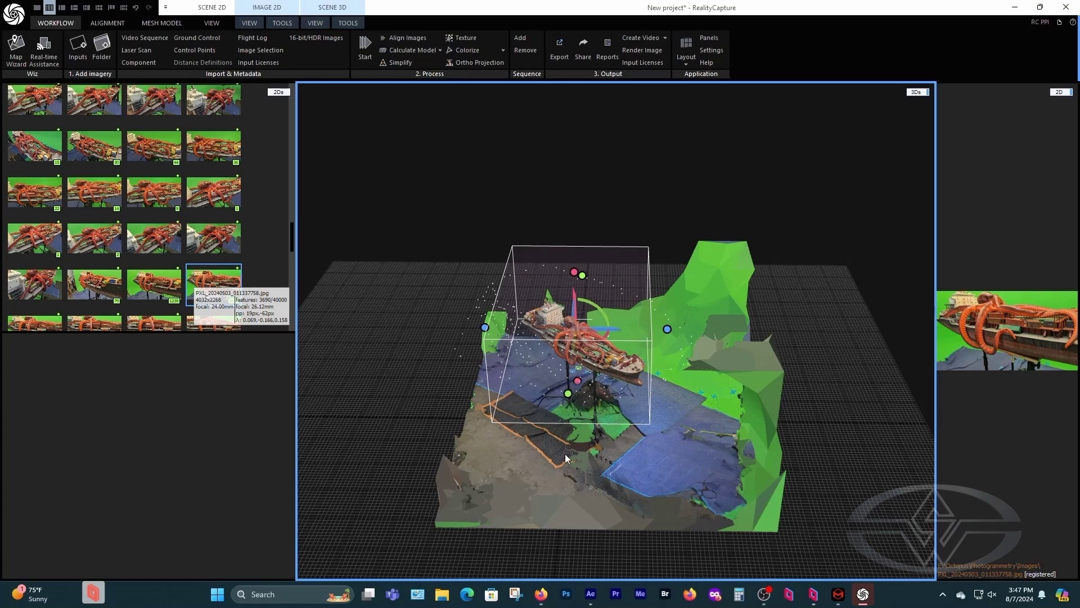
{"action": "left_click_drag", "start_coordinate": [565, 454], "coordinate": [529, 488]}
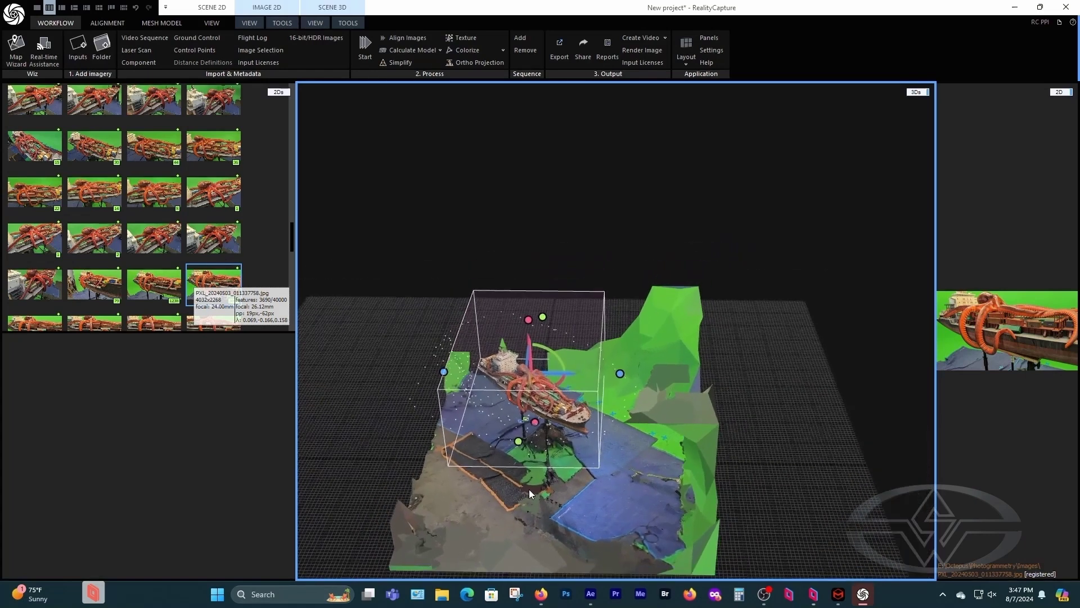
{"action": "scroll", "coordinate": [531, 488], "scroll_direction": "up", "scroll_amount": 5}
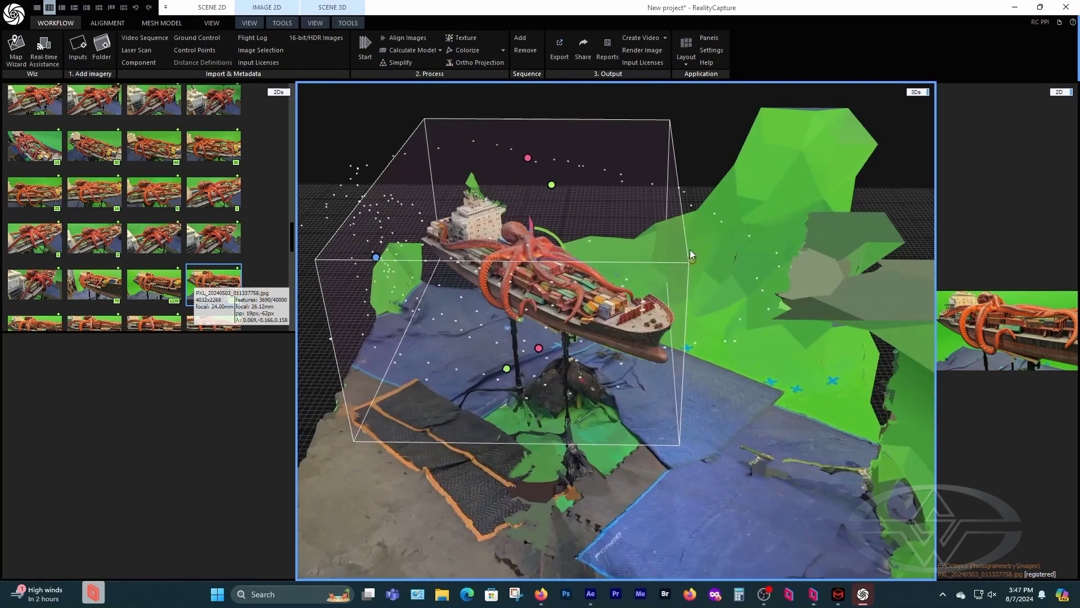
Widen the box slightly on the right and bring its bottom and top faces closer to the ship
{"action": "left_click_drag", "start_coordinate": [692, 261], "coordinate": [697, 258]}
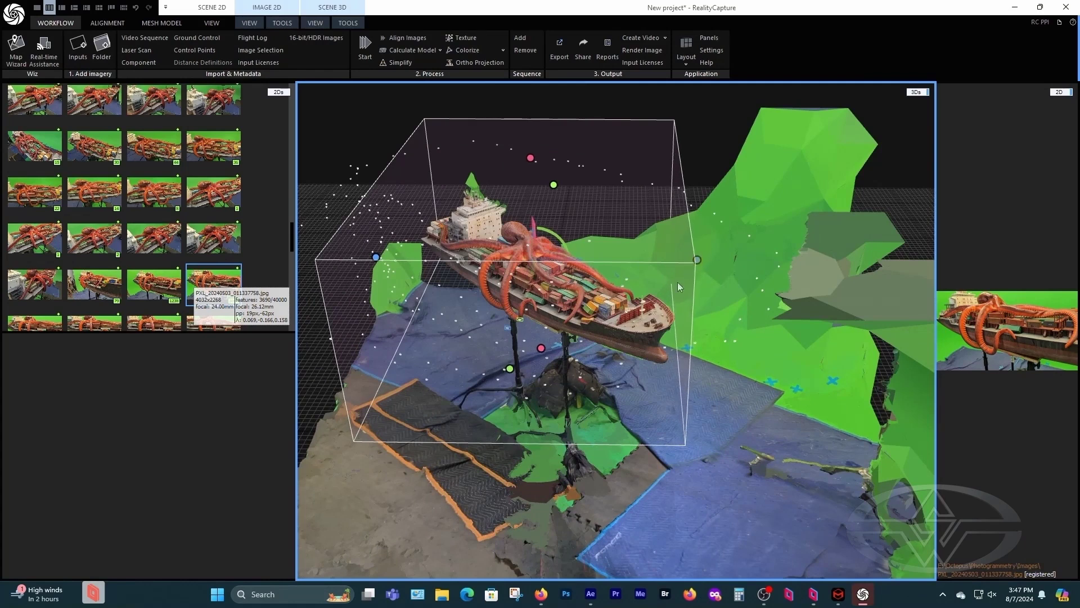
{"action": "left_click_drag", "start_coordinate": [539, 353], "coordinate": [540, 285]}
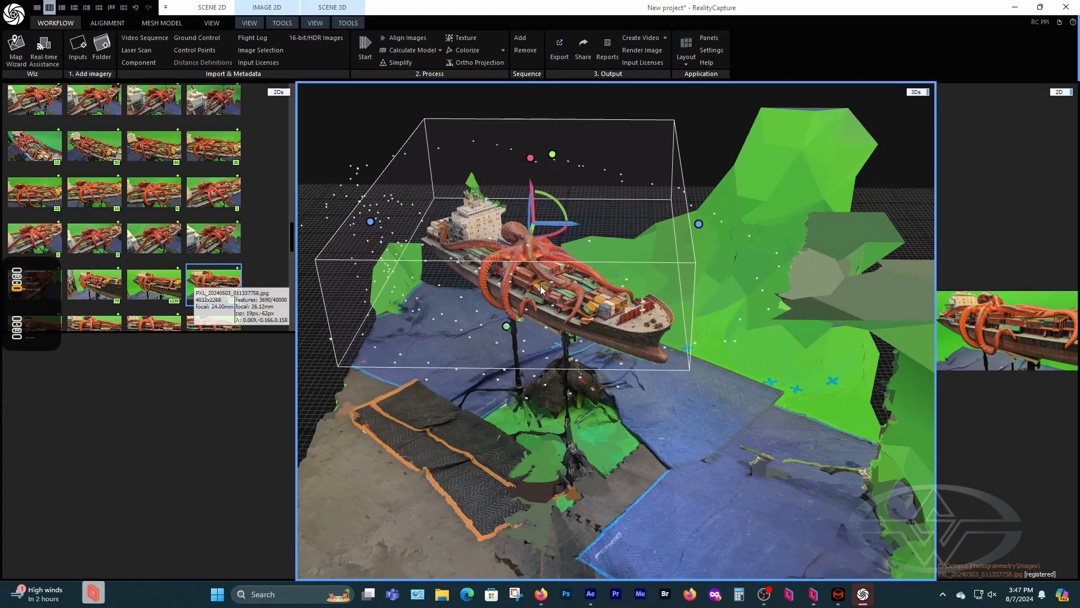
{"action": "left_click_drag", "start_coordinate": [552, 157], "coordinate": [551, 167]}
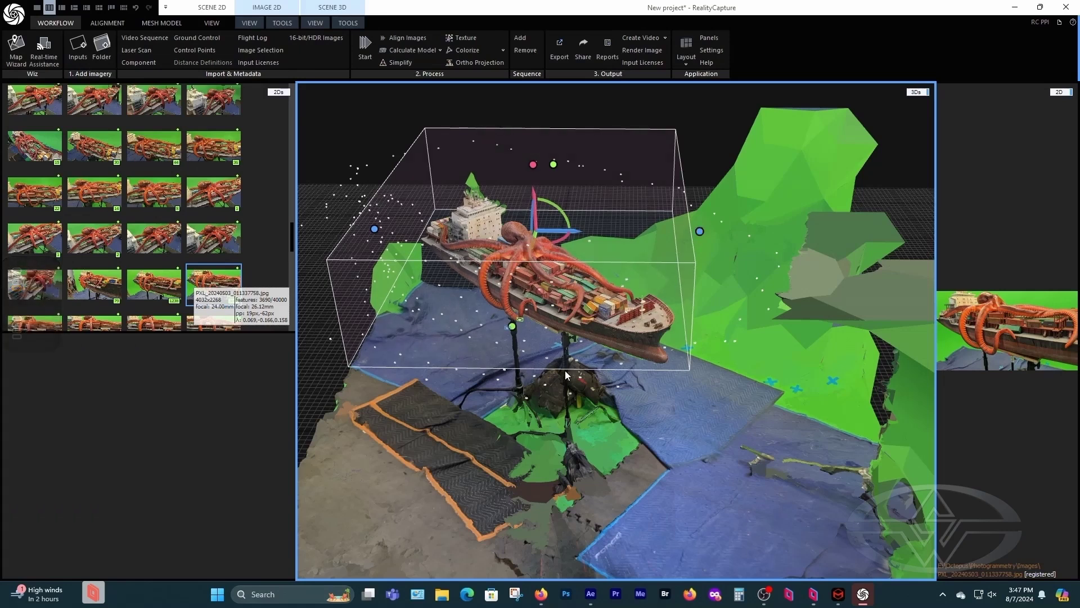
{"action": "scroll", "coordinate": [565, 373], "scroll_direction": "down", "scroll_amount": 5}
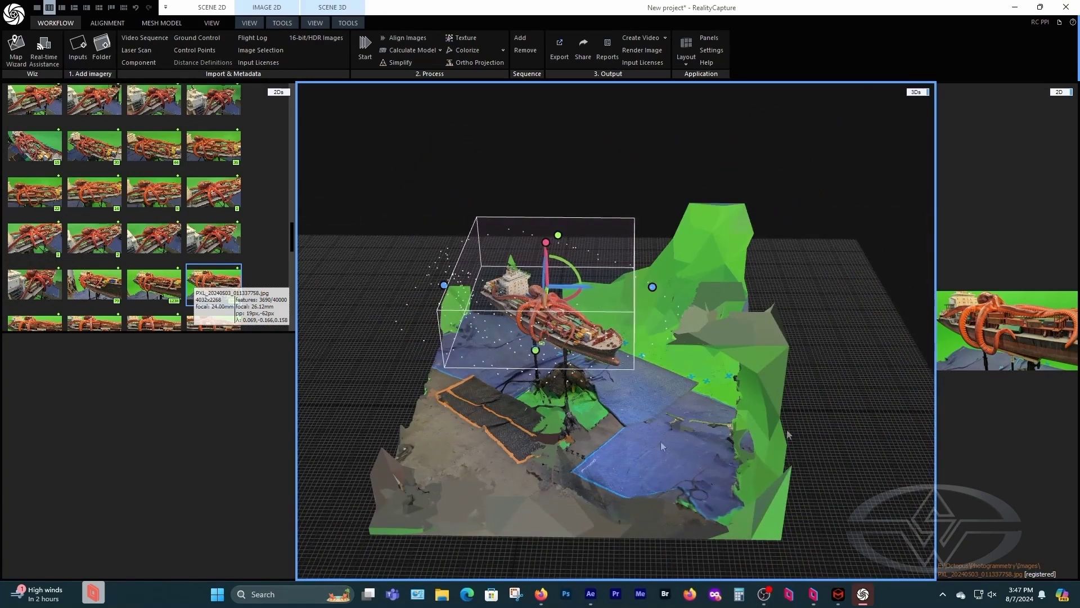
{"action": "scroll", "coordinate": [621, 383], "scroll_direction": "up", "scroll_amount": 6}
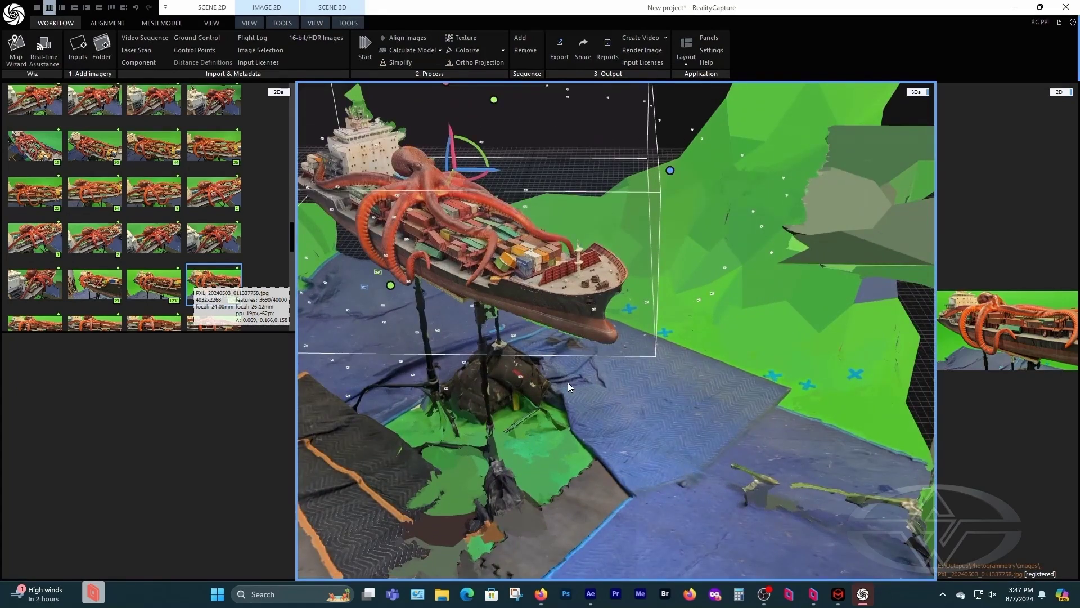
Raise the box top slightly to fit the ship, then start Normal Detail model calculation
{"action": "left_click_drag", "start_coordinate": [616, 408], "coordinate": [677, 354], "text": "alt"}
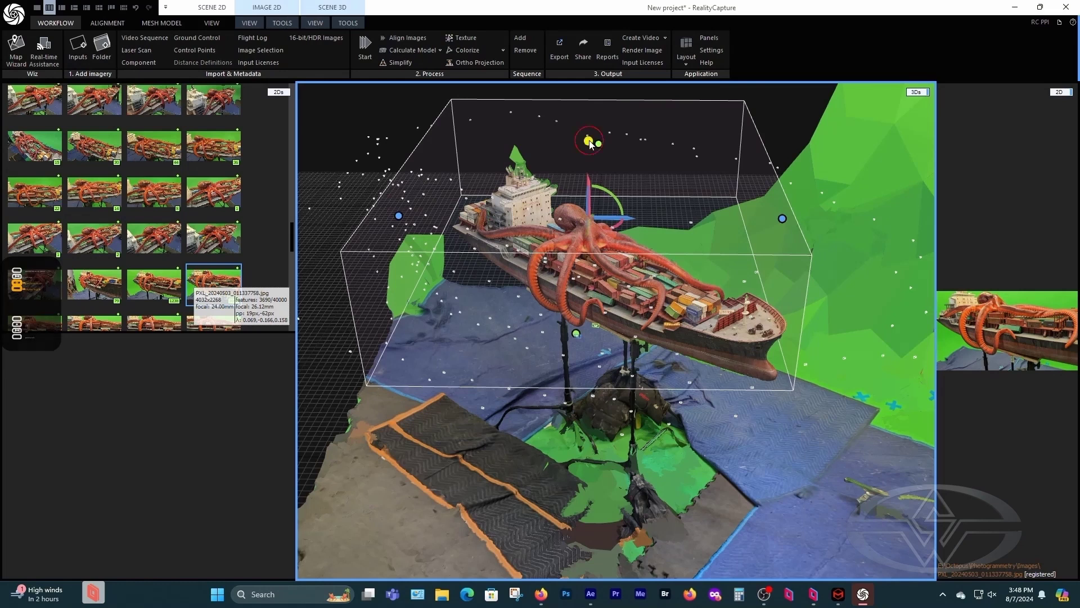
{"action": "left_click_drag", "start_coordinate": [590, 144], "coordinate": [600, 154]}
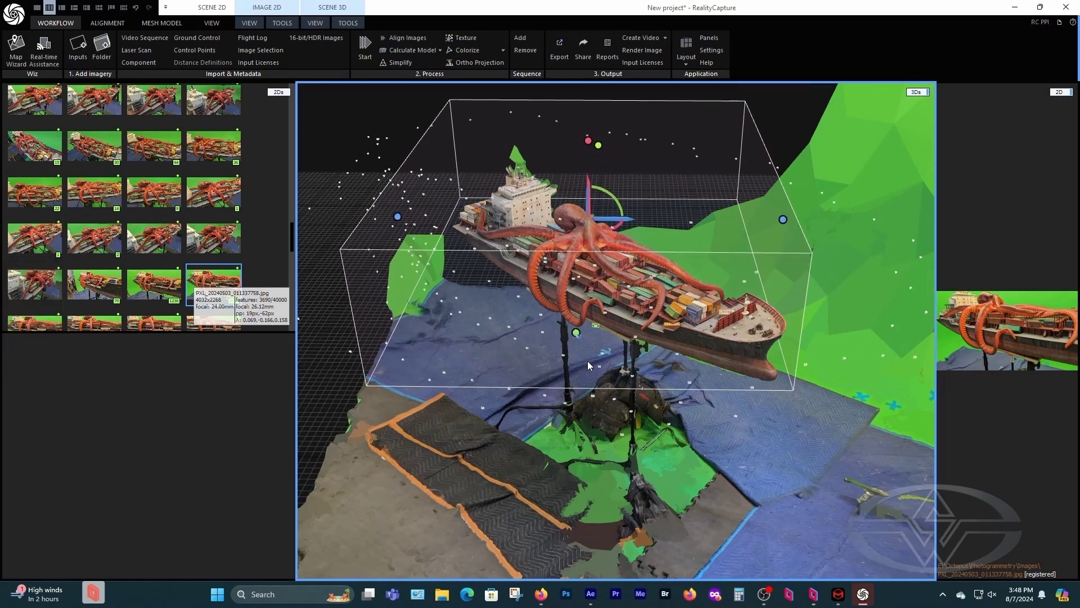
{"action": "scroll", "coordinate": [585, 363], "scroll_direction": "down", "scroll_amount": 2}
{"action": "scroll", "coordinate": [587, 362], "scroll_direction": "up", "scroll_amount": 8}
{"action": "scroll", "coordinate": [586, 365], "scroll_direction": "down", "scroll_amount": 6}
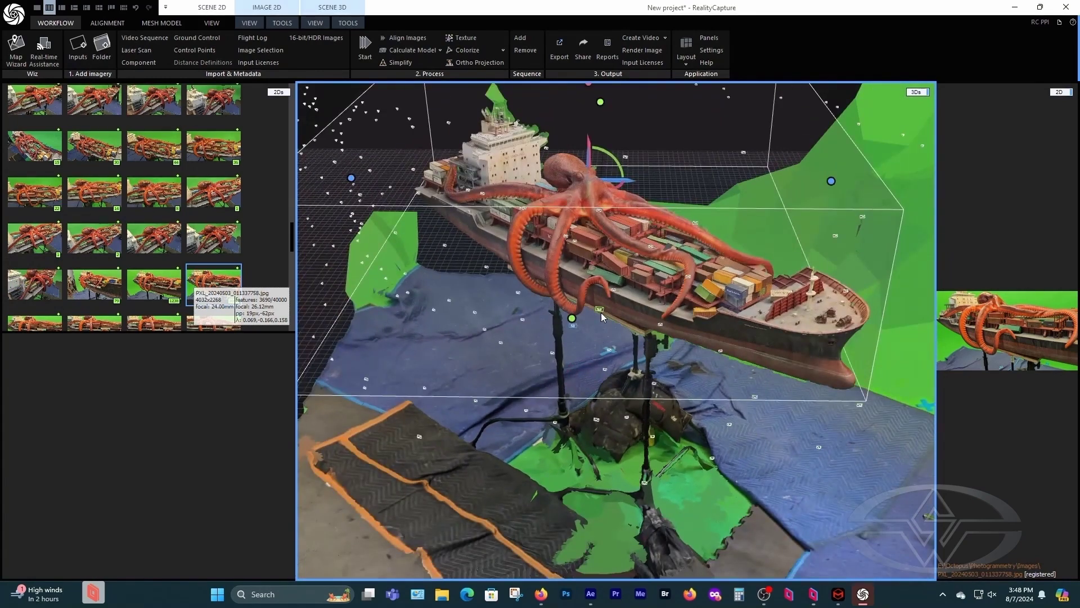
{"action": "scroll", "coordinate": [600, 312], "scroll_direction": "down", "scroll_amount": 5}
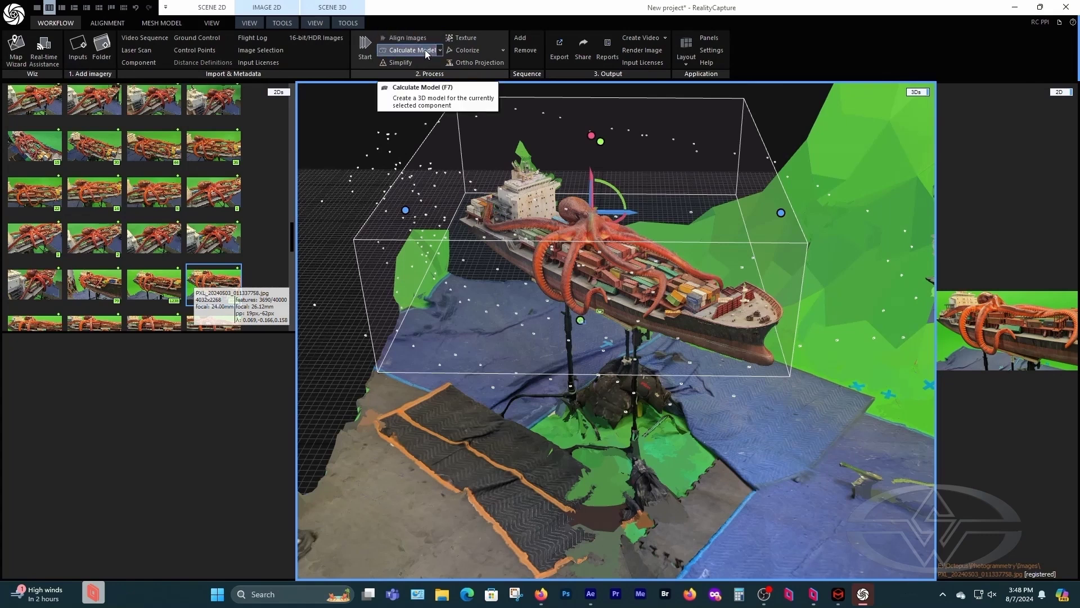
{"action": "left_click", "coordinate": [424, 49]}
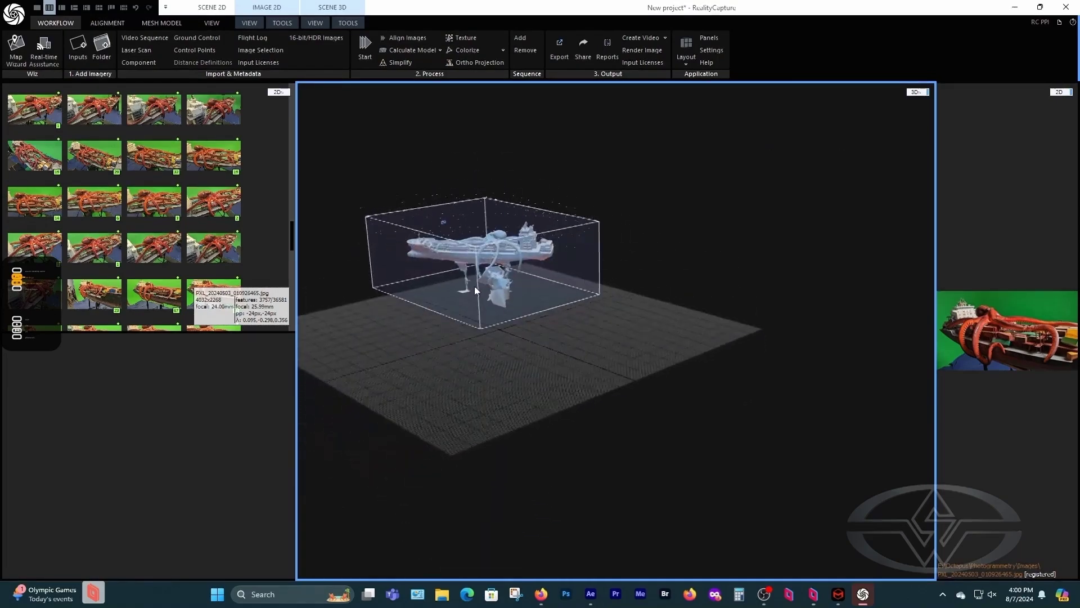
Let the Normal Detail mesh of the octopus draped over the container ship finish computing
{"action": "scroll", "coordinate": [478, 288], "scroll_direction": "up", "scroll_amount": 10}
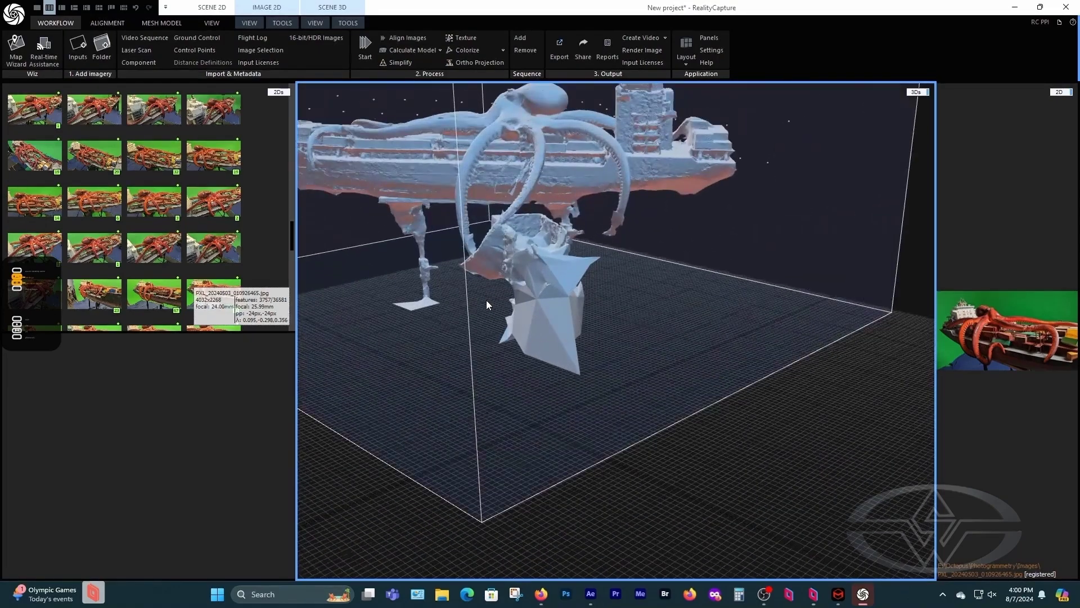
{"action": "left_click_drag", "start_coordinate": [486, 300], "coordinate": [590, 329]}
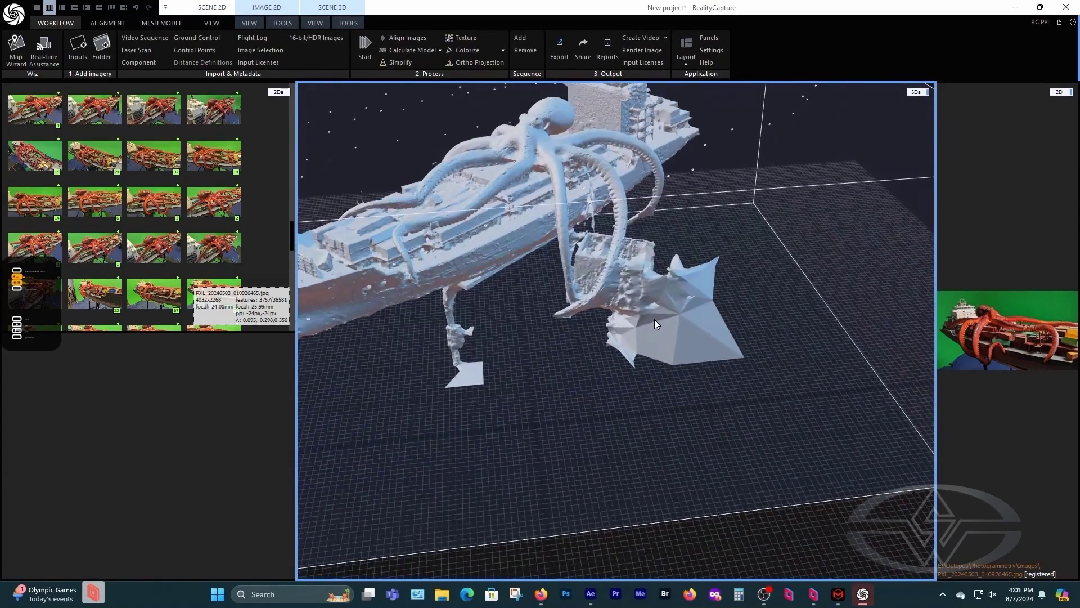
{"action": "left_click_drag", "start_coordinate": [654, 319], "coordinate": [637, 331]}
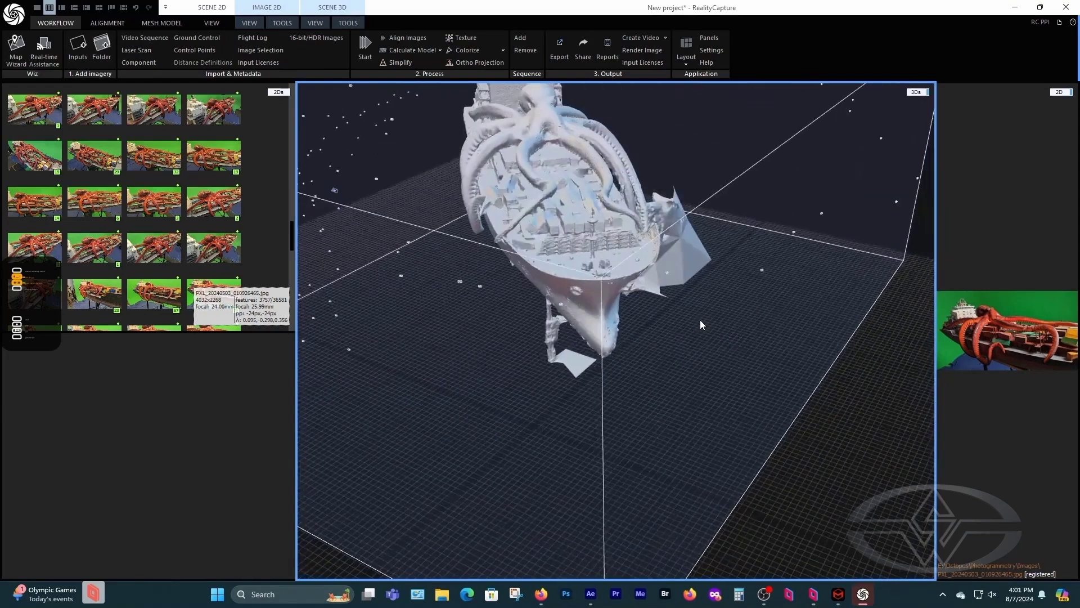
{"action": "left_click_drag", "start_coordinate": [701, 321], "coordinate": [651, 327]}
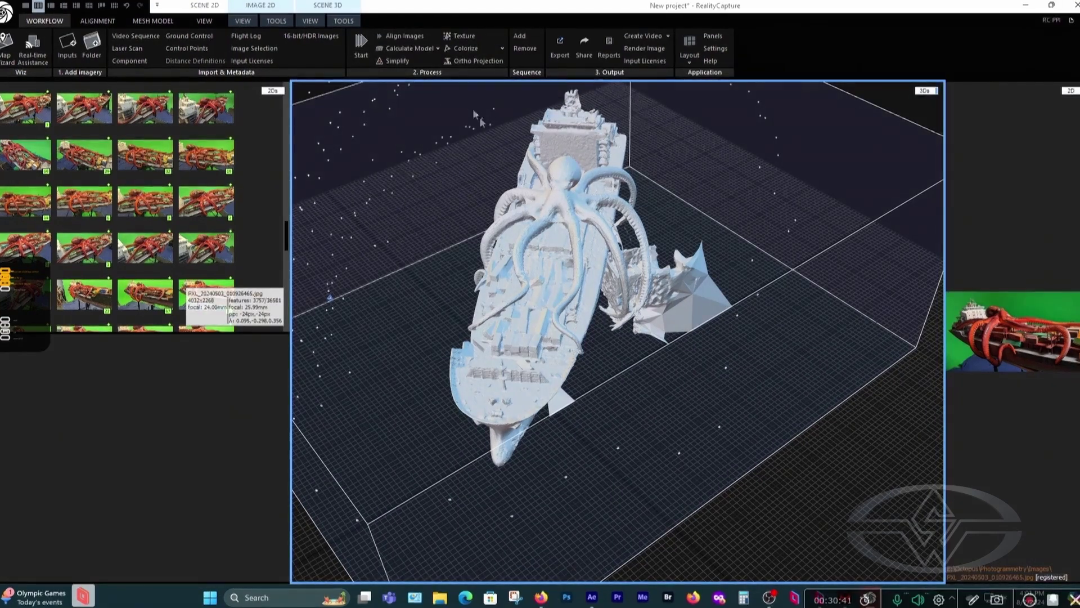
{"action": "left_click", "coordinate": [462, 48]}
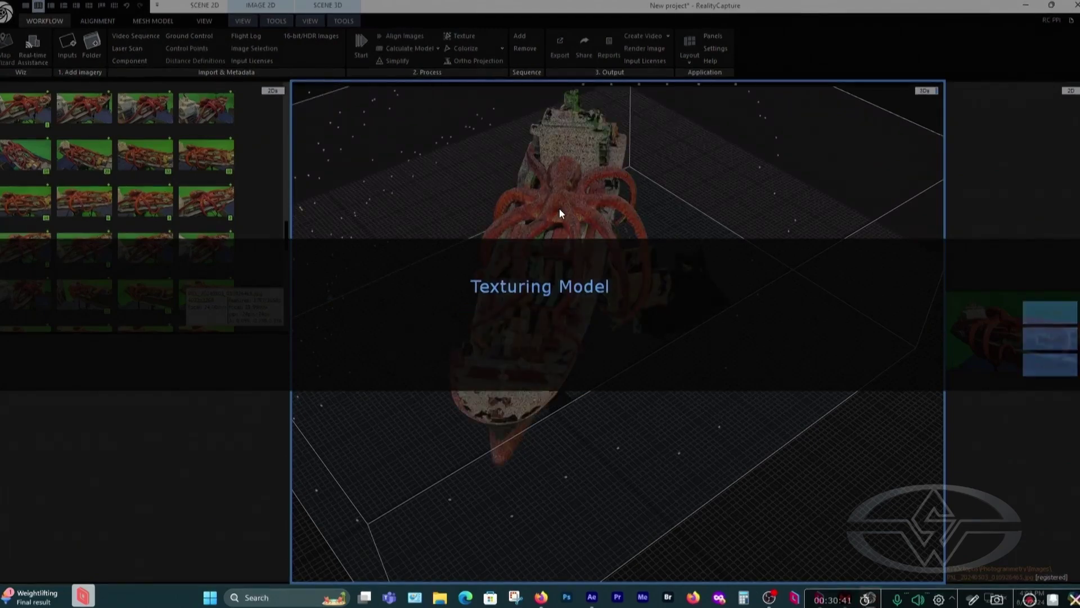
{"action": "left_click_drag", "start_coordinate": [560, 209], "coordinate": [583, 305]}
{"action": "left_click_drag", "start_coordinate": [680, 298], "coordinate": [676, 341]}
{"action": "scroll", "coordinate": [670, 334], "scroll_direction": "up", "scroll_amount": 4}
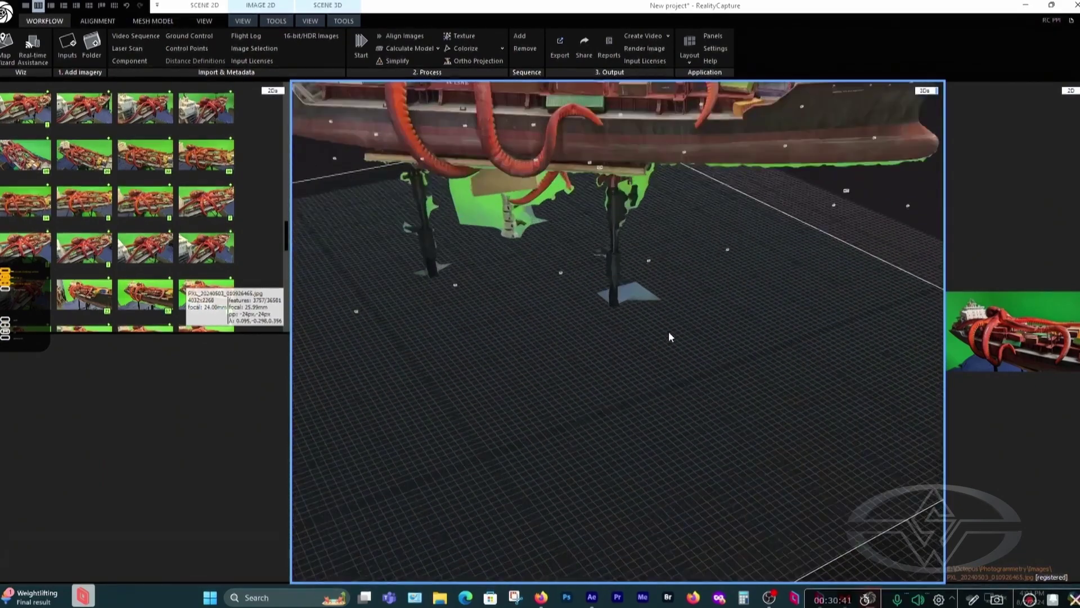
{"action": "left_click_drag", "start_coordinate": [569, 284], "coordinate": [453, 326]}
{"action": "scroll", "coordinate": [579, 312], "scroll_direction": "down", "scroll_amount": 5}
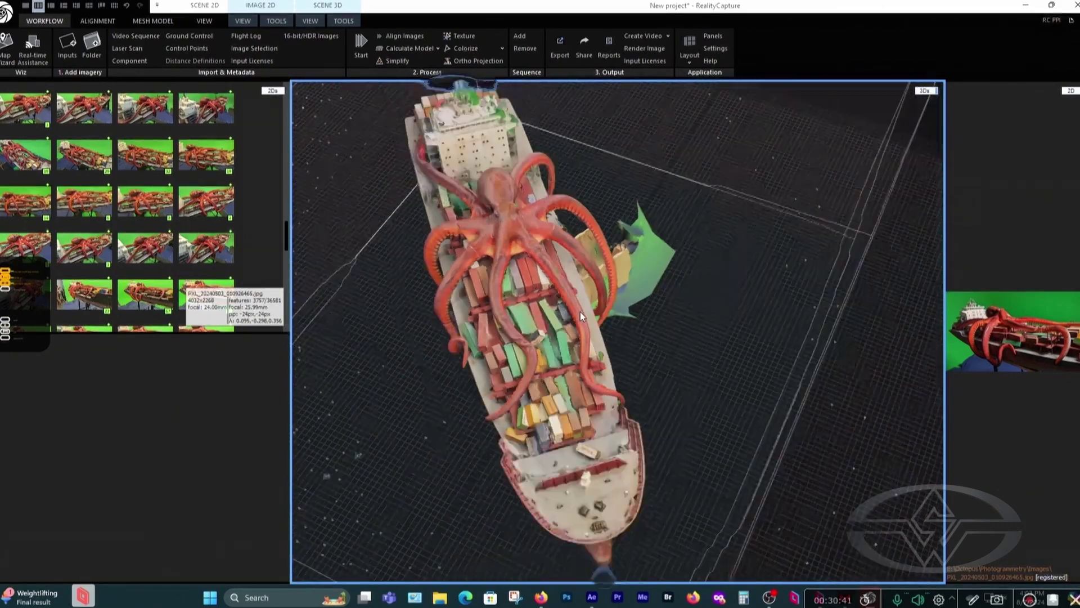
{"action": "left_click_drag", "start_coordinate": [545, 344], "coordinate": [640, 305]}
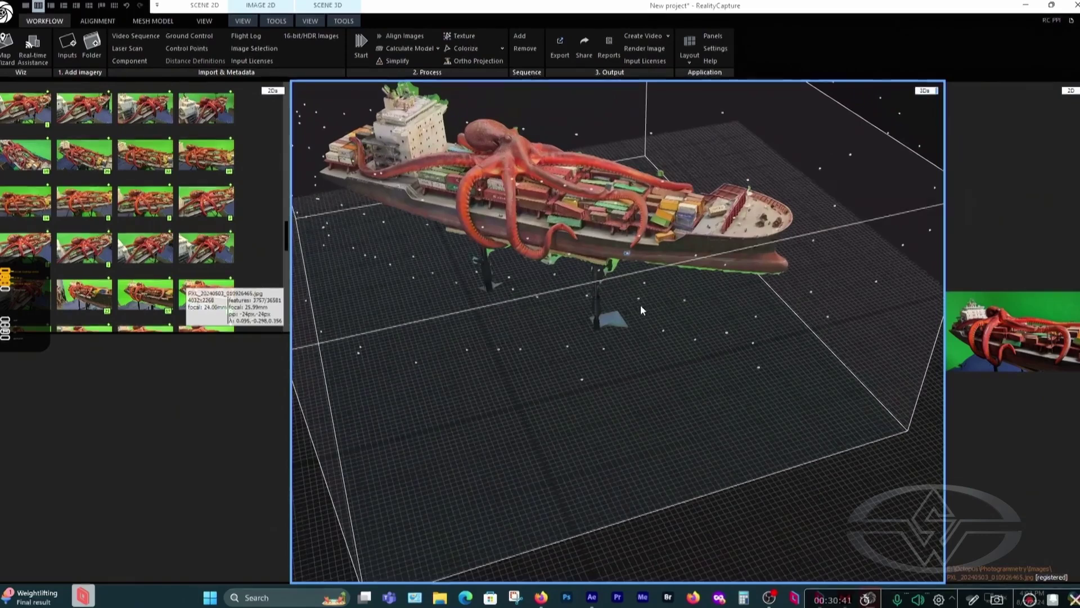
{"action": "left_click", "coordinate": [561, 51]}
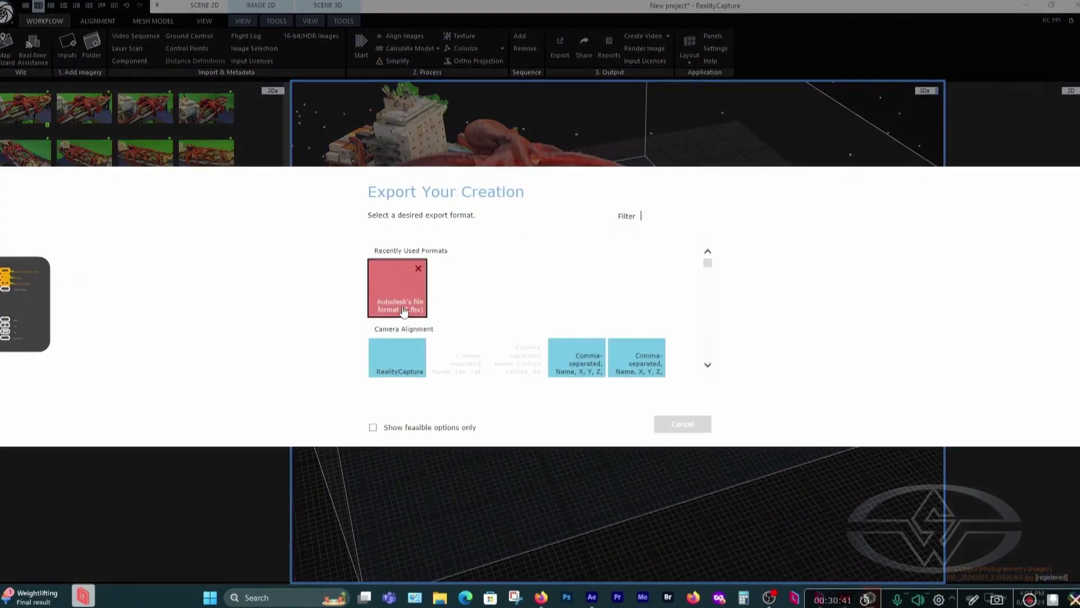
Choose Autodesk FBX as the export format and browse to the D&Z folder on the Greyhound drive
{"action": "left_click", "coordinate": [403, 304]}
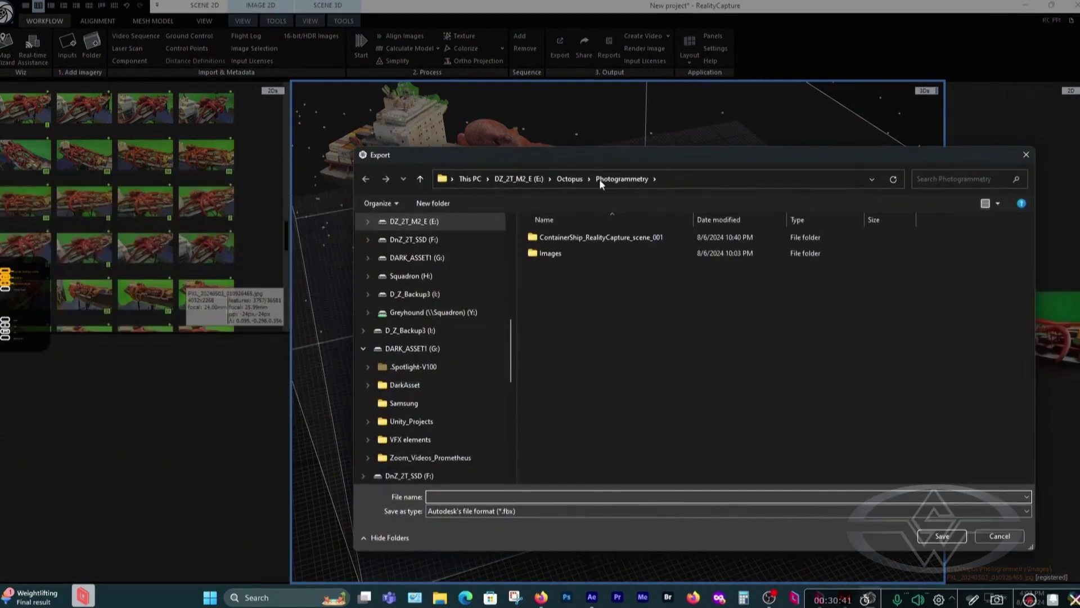
{"action": "left_click", "coordinate": [570, 179]}
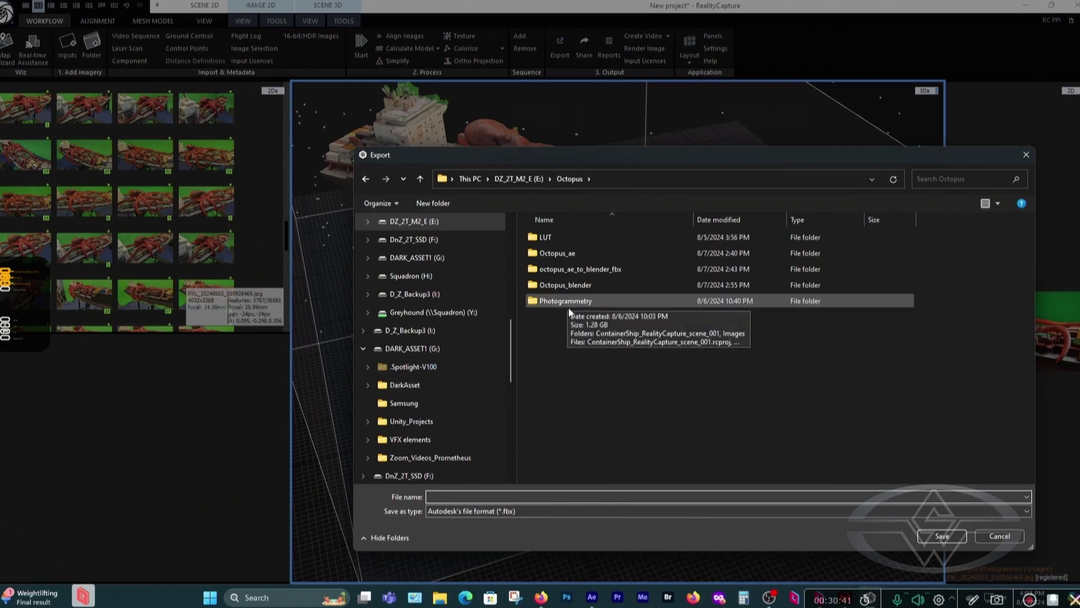
{"action": "left_click", "coordinate": [567, 303]}
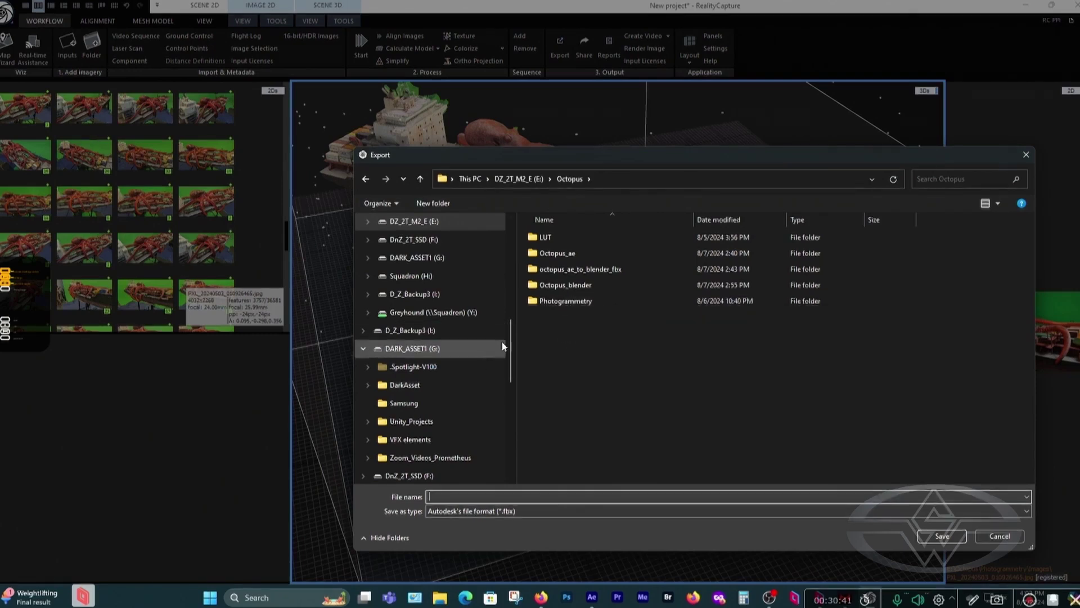
{"action": "left_click", "coordinate": [446, 316]}
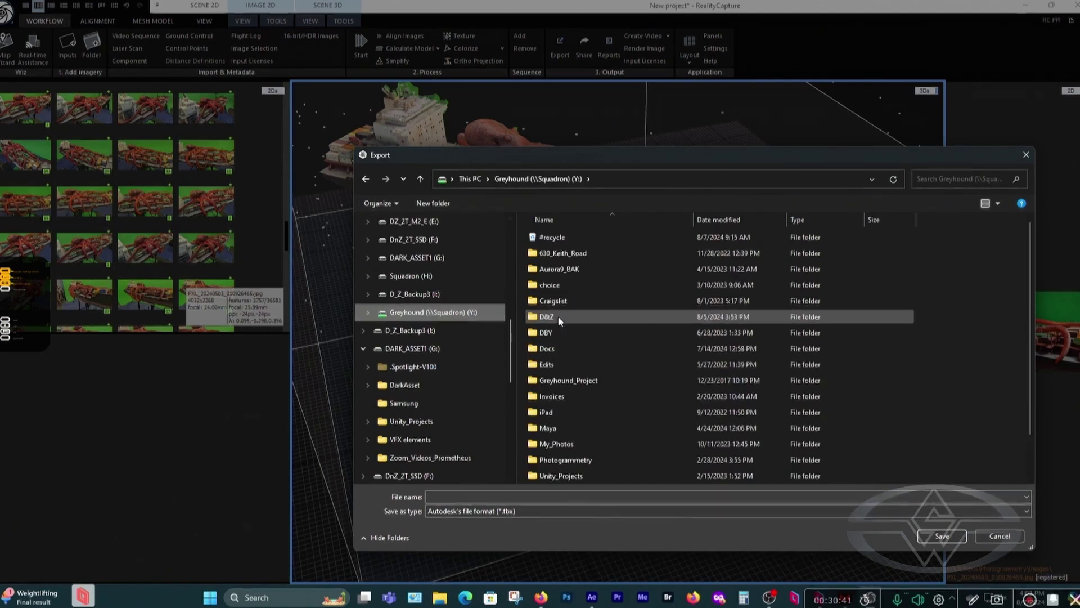
{"action": "double_click", "coordinate": [558, 316]}
{"action": "scroll", "coordinate": [604, 312], "scroll_direction": "down", "scroll_amount": 5}
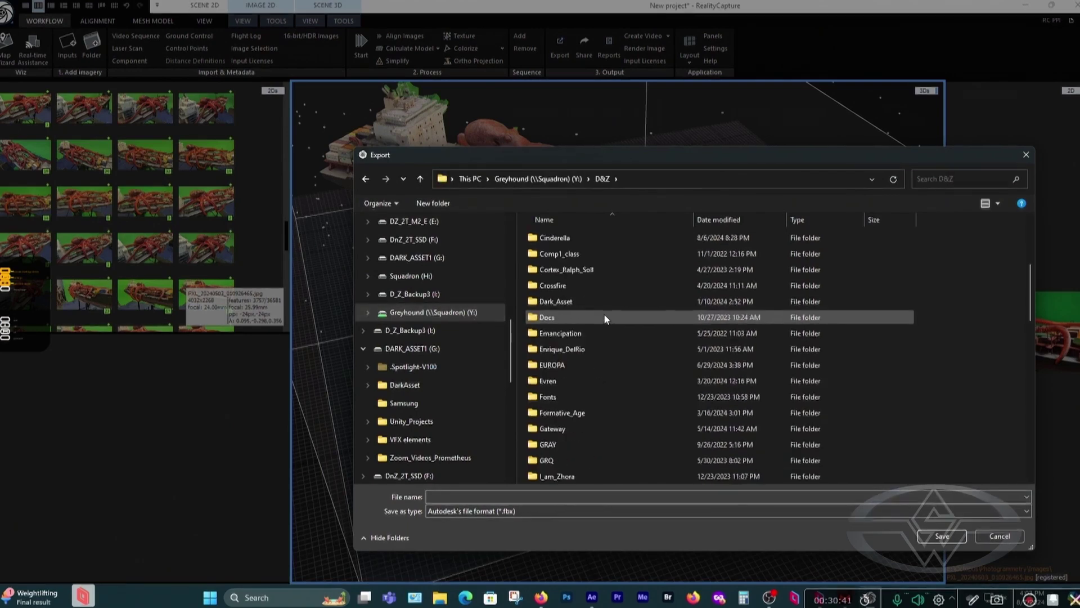
{"action": "scroll", "coordinate": [564, 315], "scroll_direction": "down", "scroll_amount": 6}
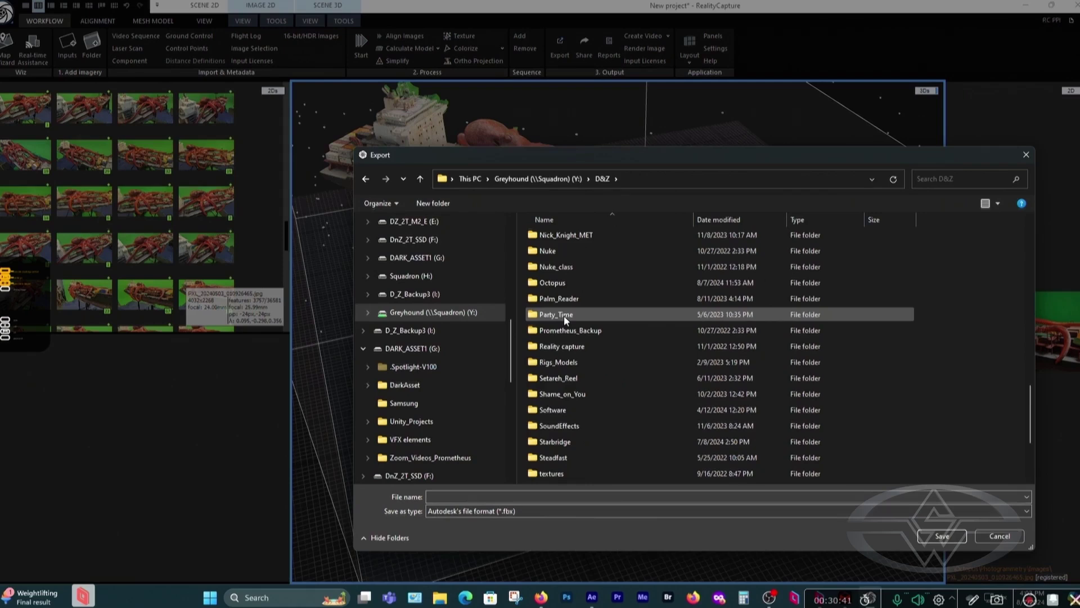
Set the export destination to Octopus > Maya > ContainerShip
{"action": "double_click", "coordinate": [564, 283]}
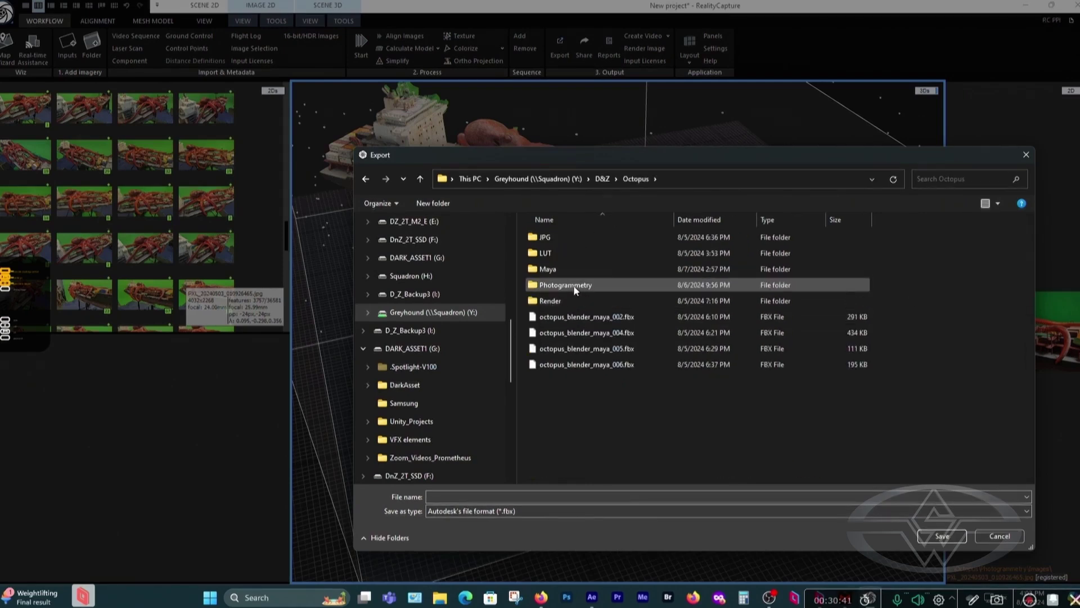
{"action": "double_click", "coordinate": [574, 286]}
{"action": "left_click", "coordinate": [632, 179]}
{"action": "double_click", "coordinate": [550, 270]}
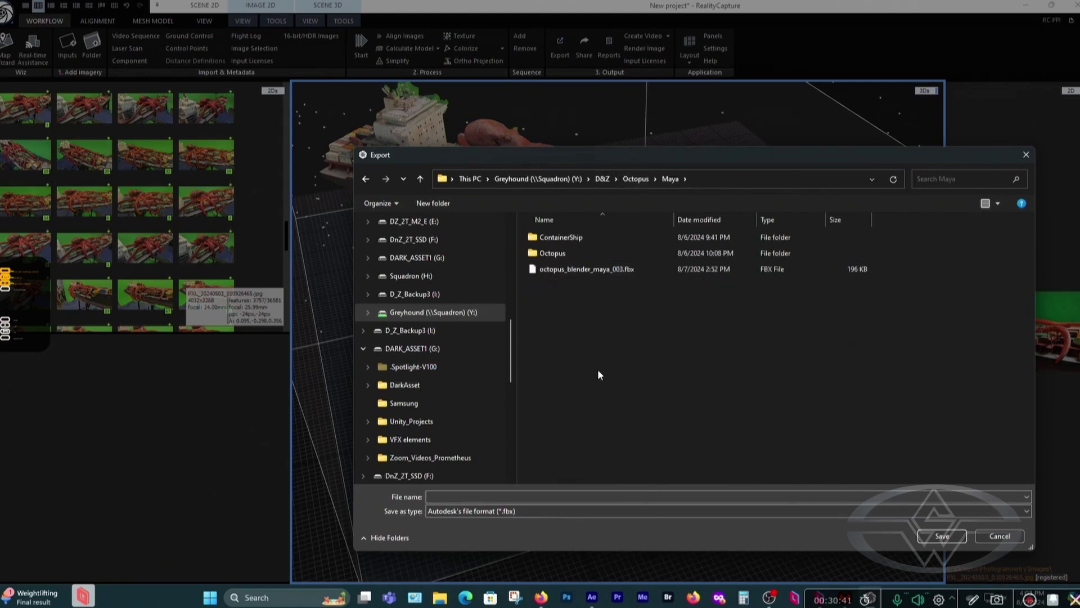
{"action": "double_click", "coordinate": [563, 238]}
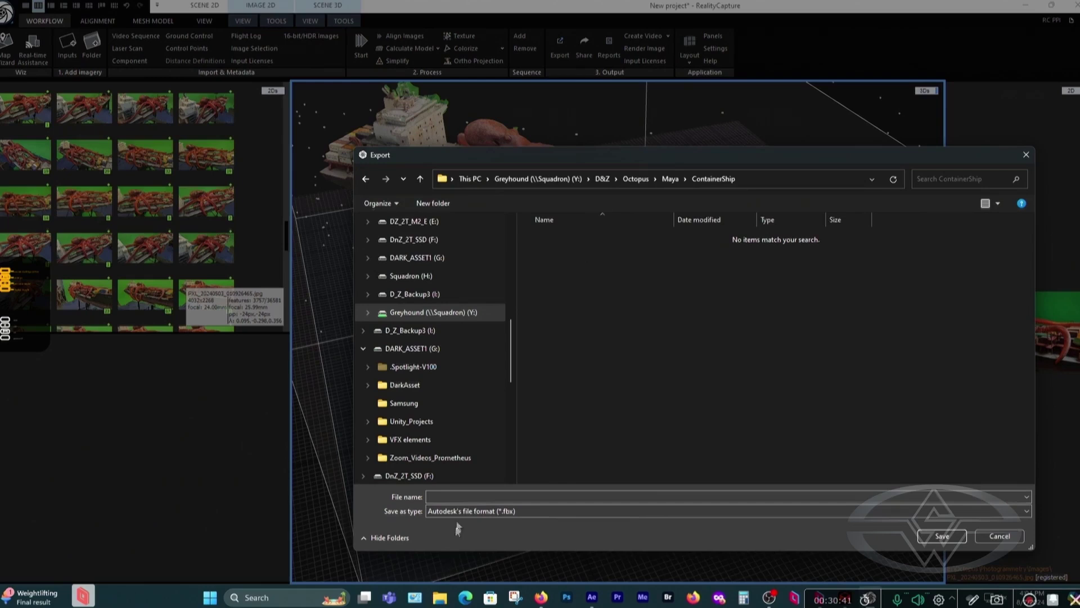
{"action": "left_click", "coordinate": [459, 497]}
Save the export as ship_photogram_001 and confirm the Export Model settings to write the FBX
{"action": "type", "text": "ship_"}
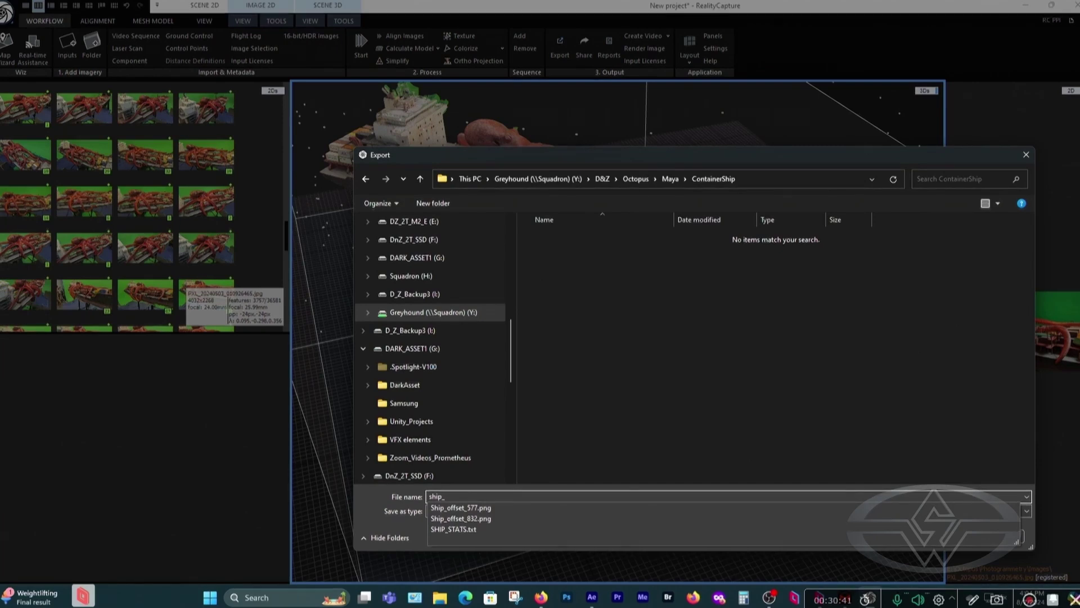
{"action": "type", "text": "phot"}
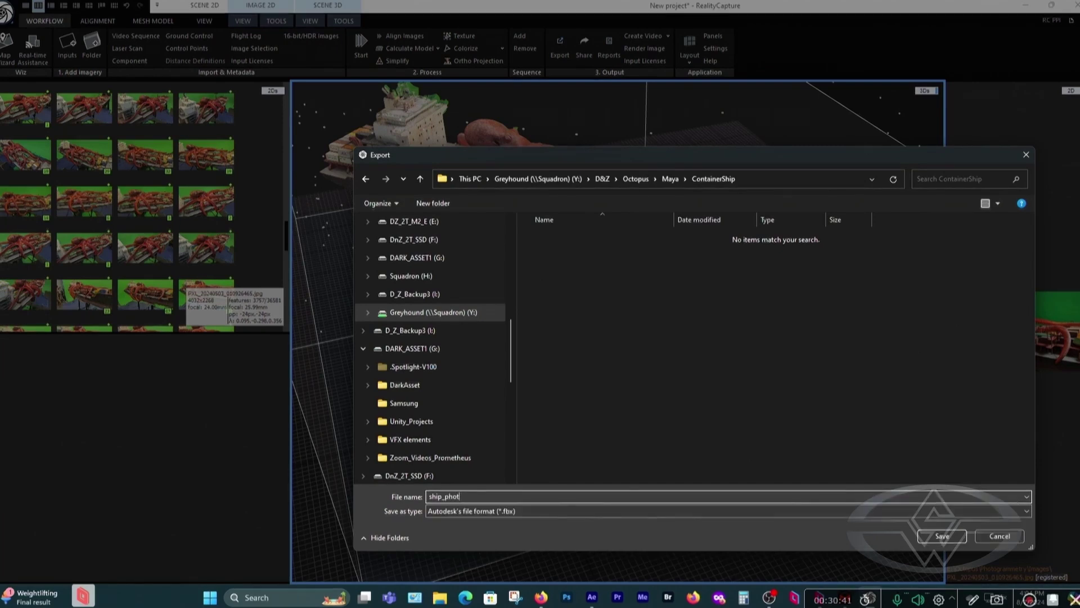
{"action": "type", "text": "ogram_001"}
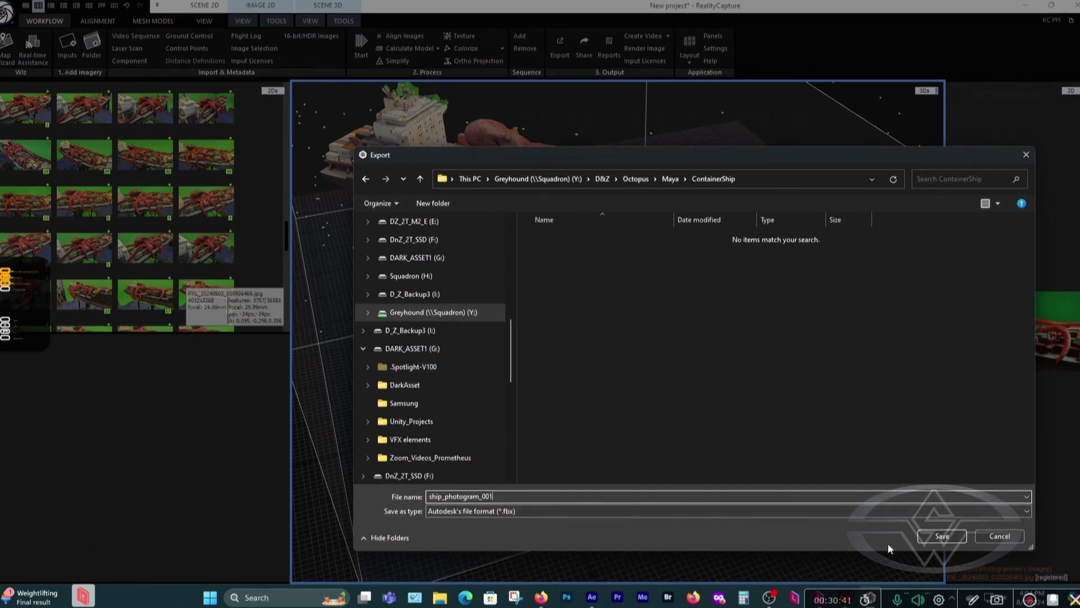
{"action": "left_click", "coordinate": [925, 536]}
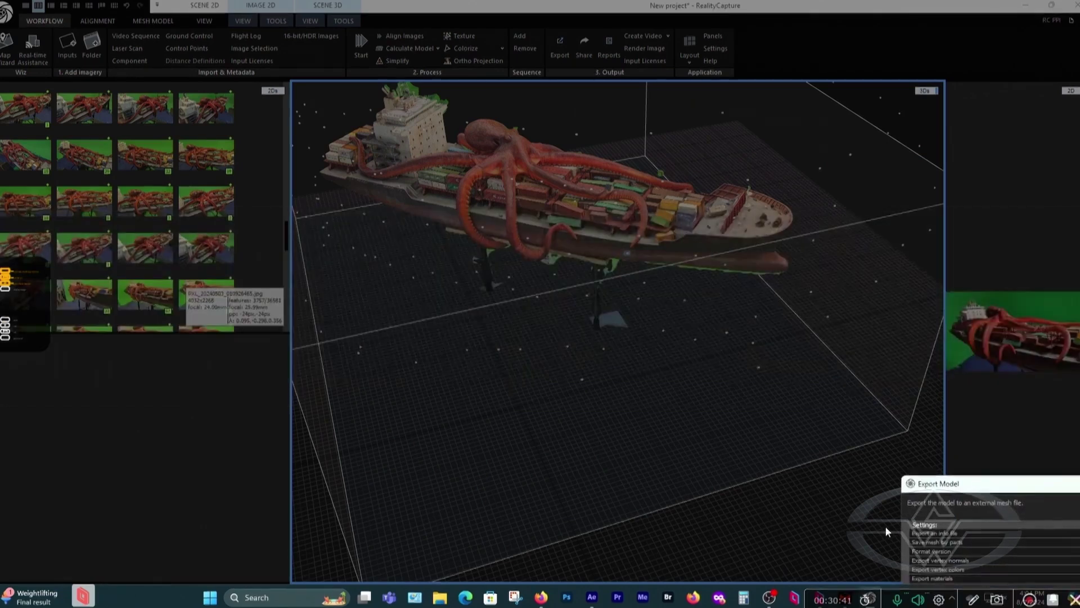
{"action": "left_click_drag", "start_coordinate": [987, 477], "coordinate": [695, 334]}
{"action": "left_click", "coordinate": [774, 547]}
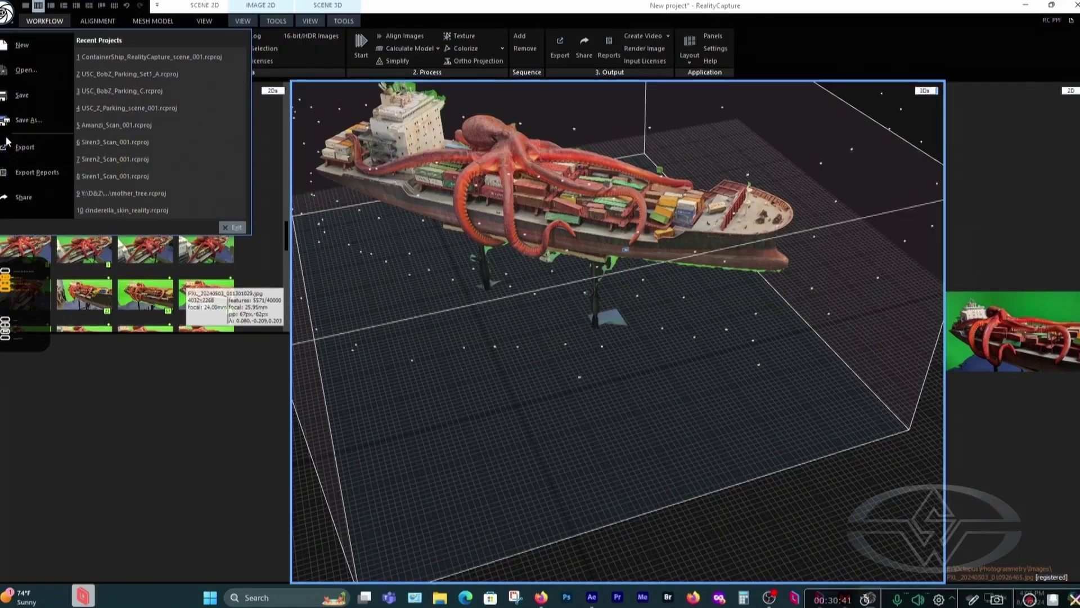
Save the project as ContainerShip_RealityCapture_scene_002, bumping the version from 001 to 002
{"action": "left_click", "coordinate": [24, 118]}
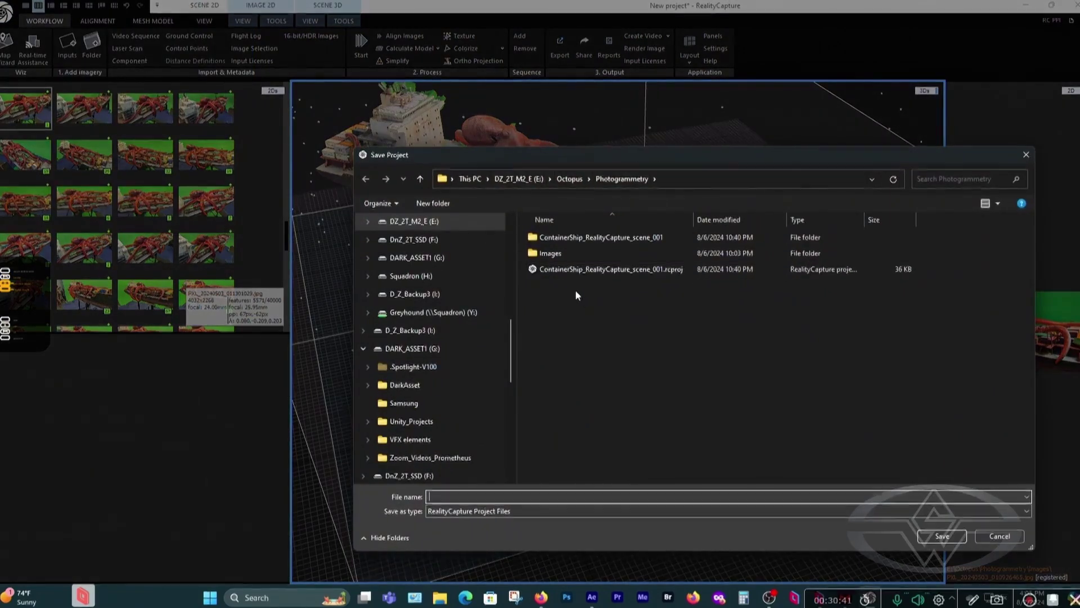
{"action": "left_click", "coordinate": [647, 270]}
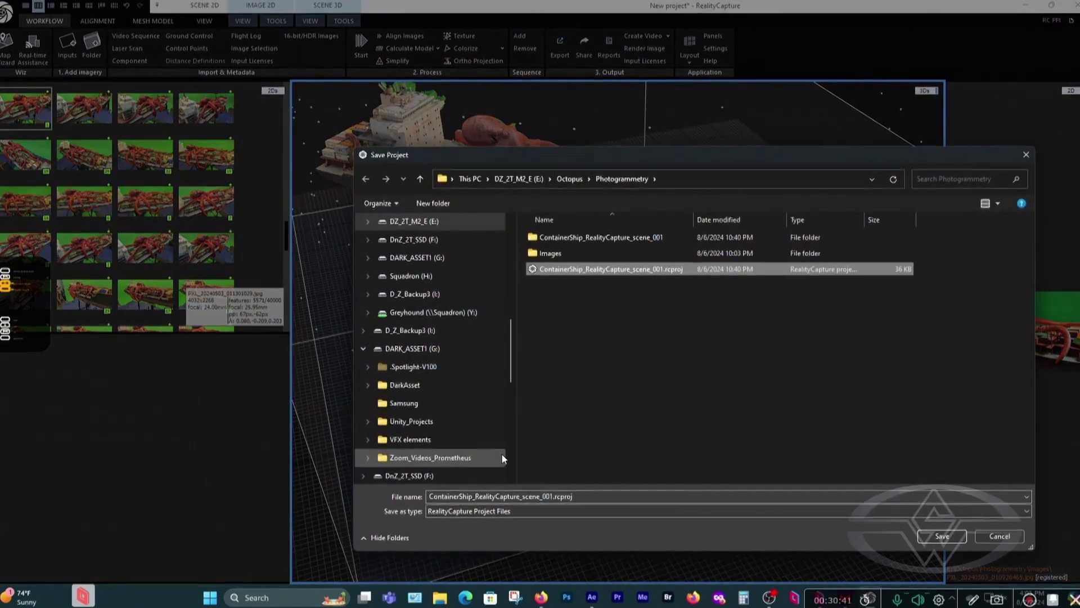
{"action": "double_click", "coordinate": [553, 498]}
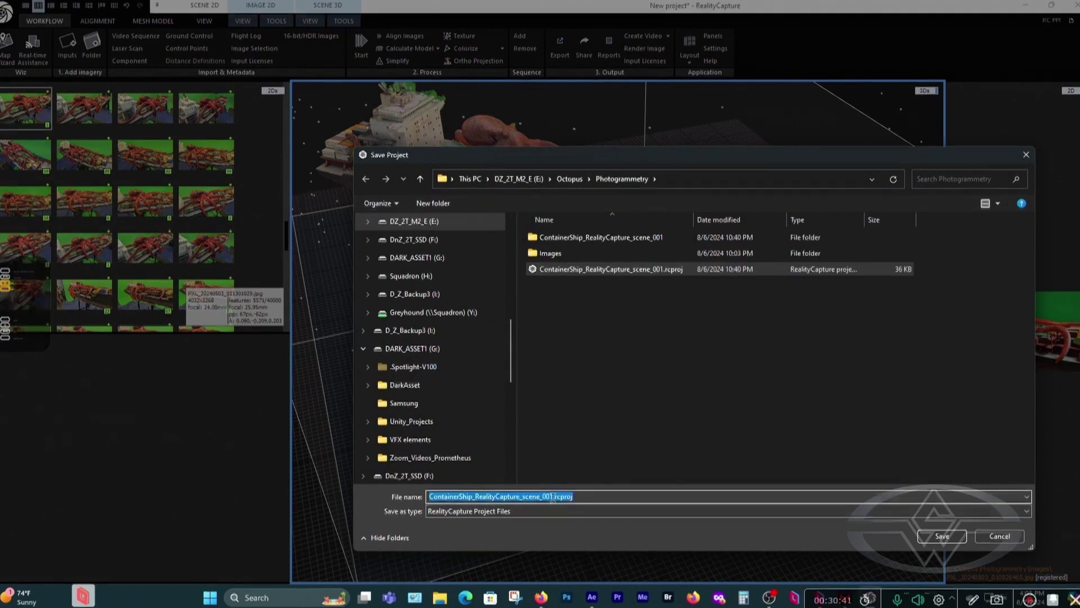
{"action": "left_click", "coordinate": [552, 497]}
{"action": "key", "text": "BackSpace"}
{"action": "type", "text": "2"}
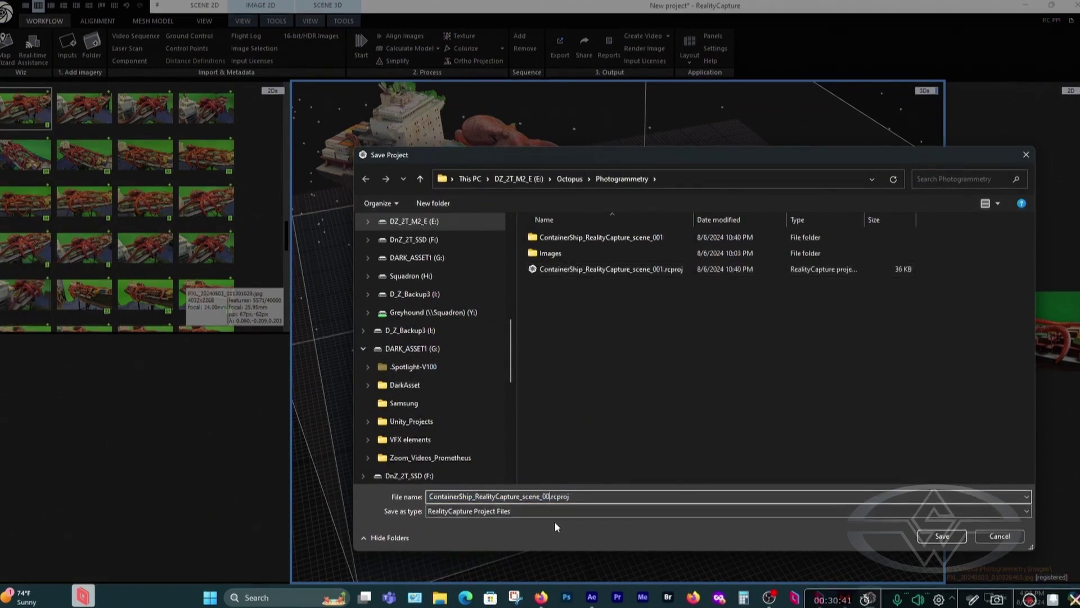